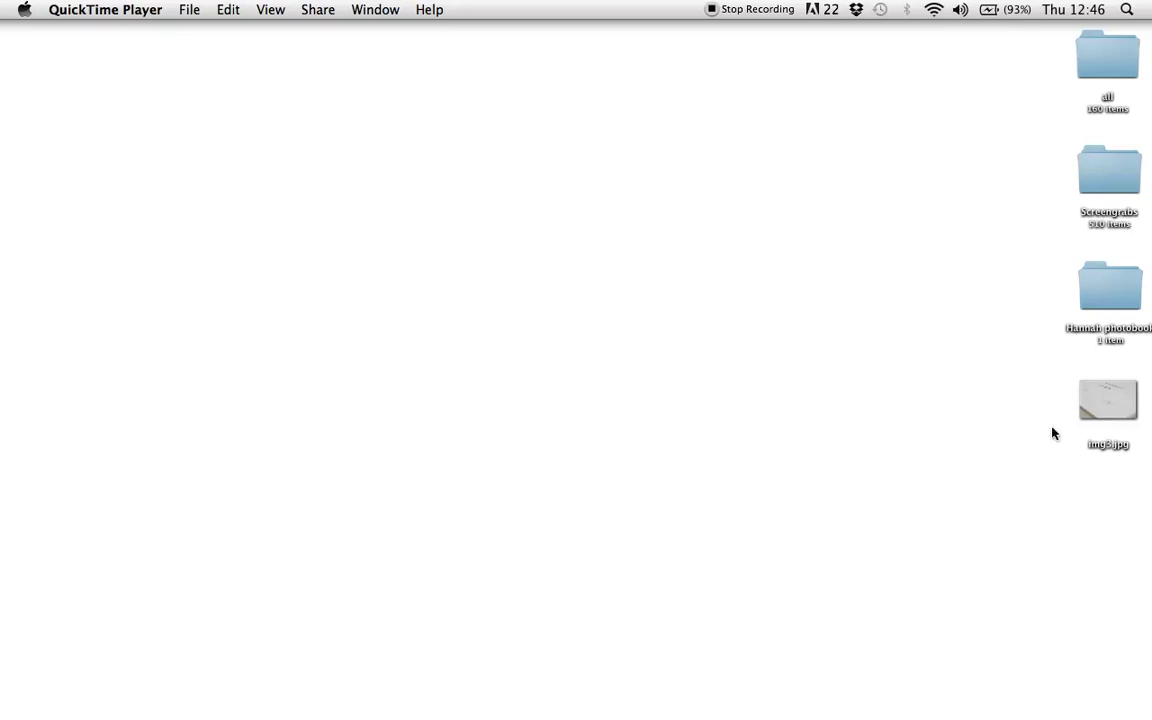
Open the desktop photo img3.jpg in Photoshop by dropping it on the Photoshop Dock icon.
left_click_drag(1111, 398, 362, 690)
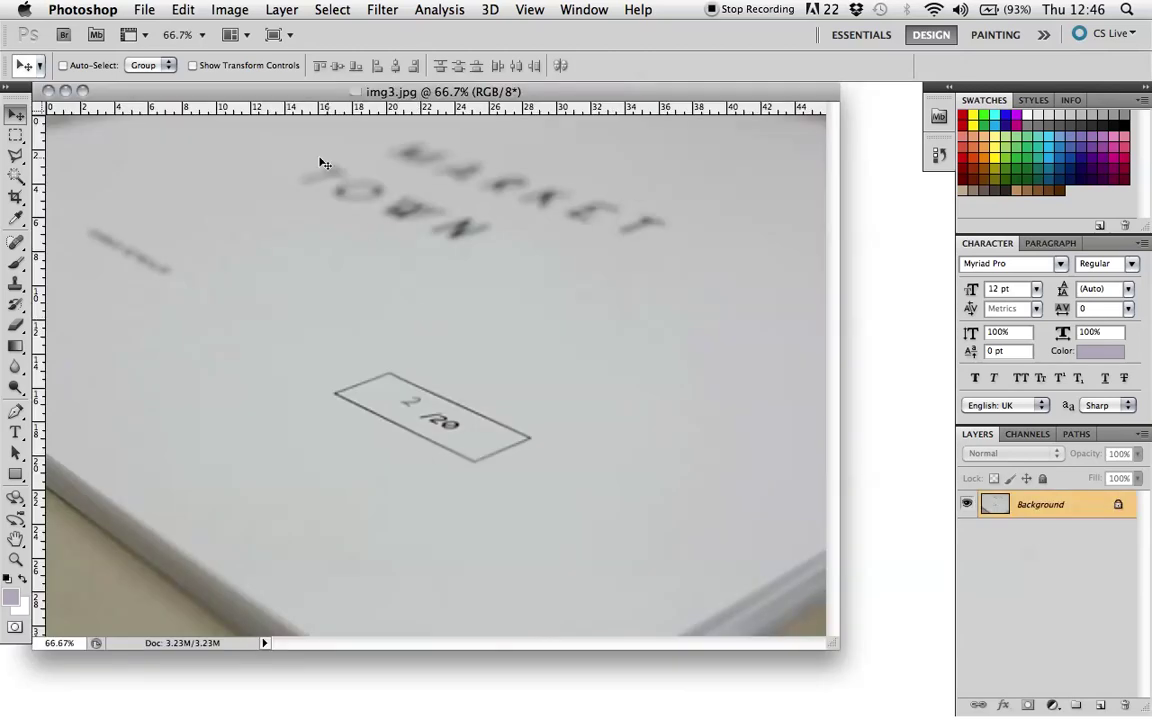
Resize img3.jpg to 460 × 307 pixels in Image Size with proportions constrained.
left_click_drag(276, 93, 339, 102)
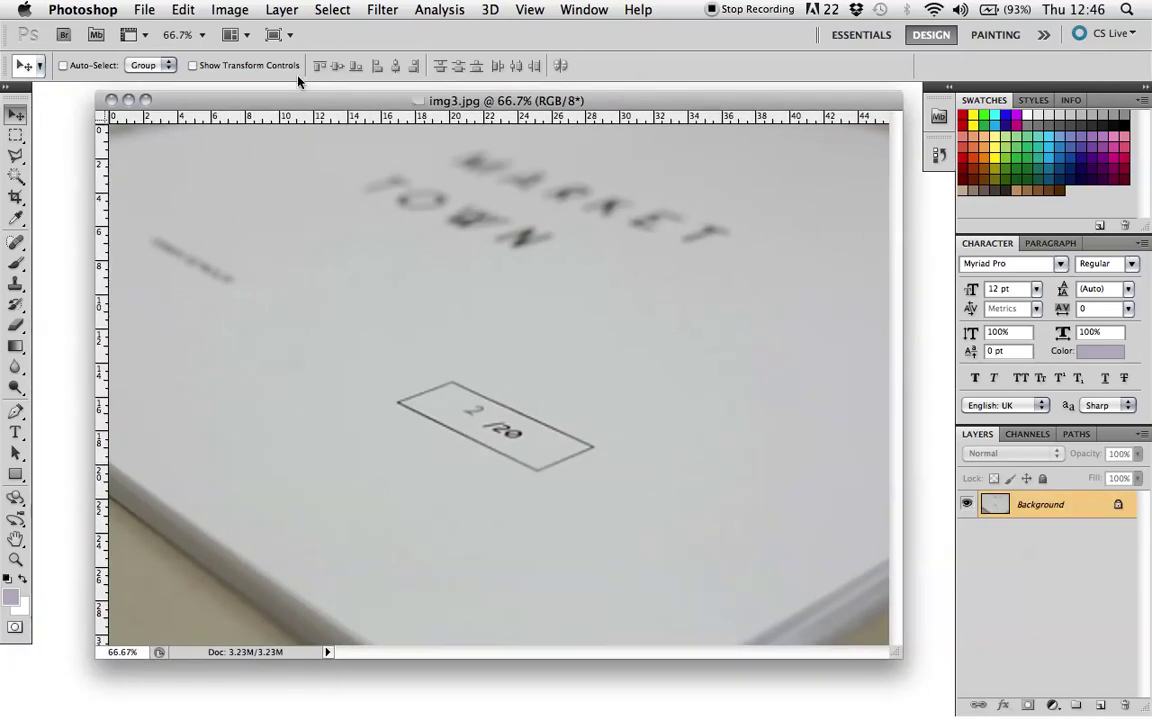
left_click(229, 10)
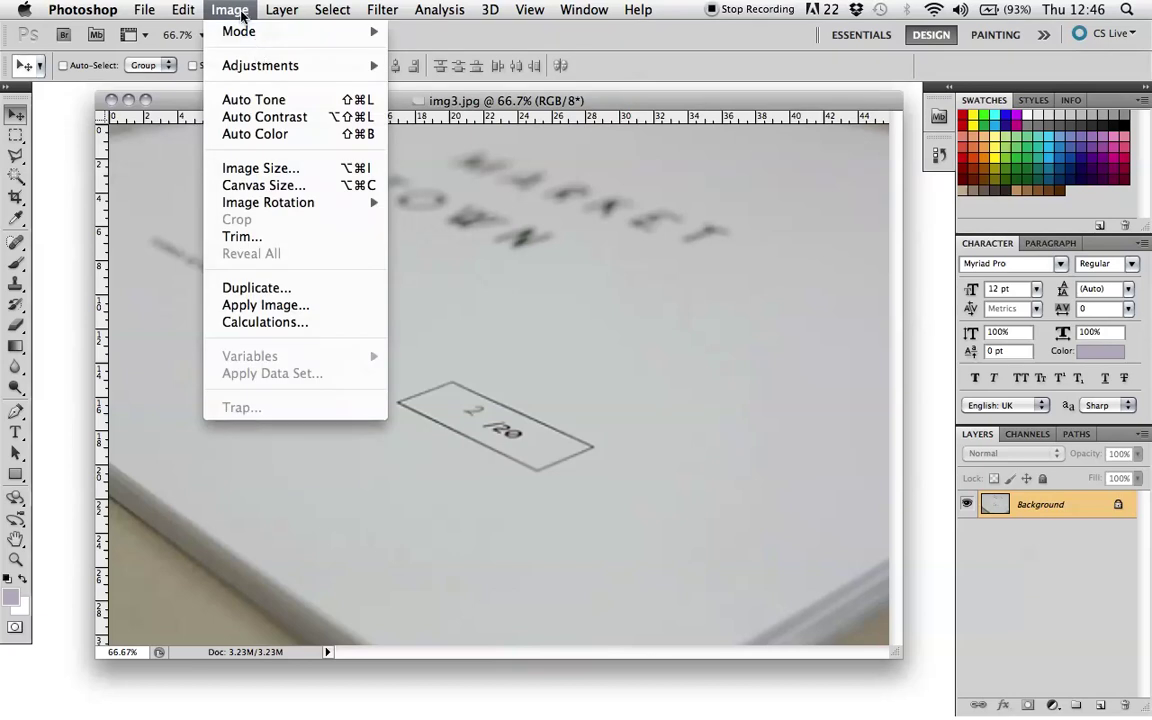
left_click(262, 168)
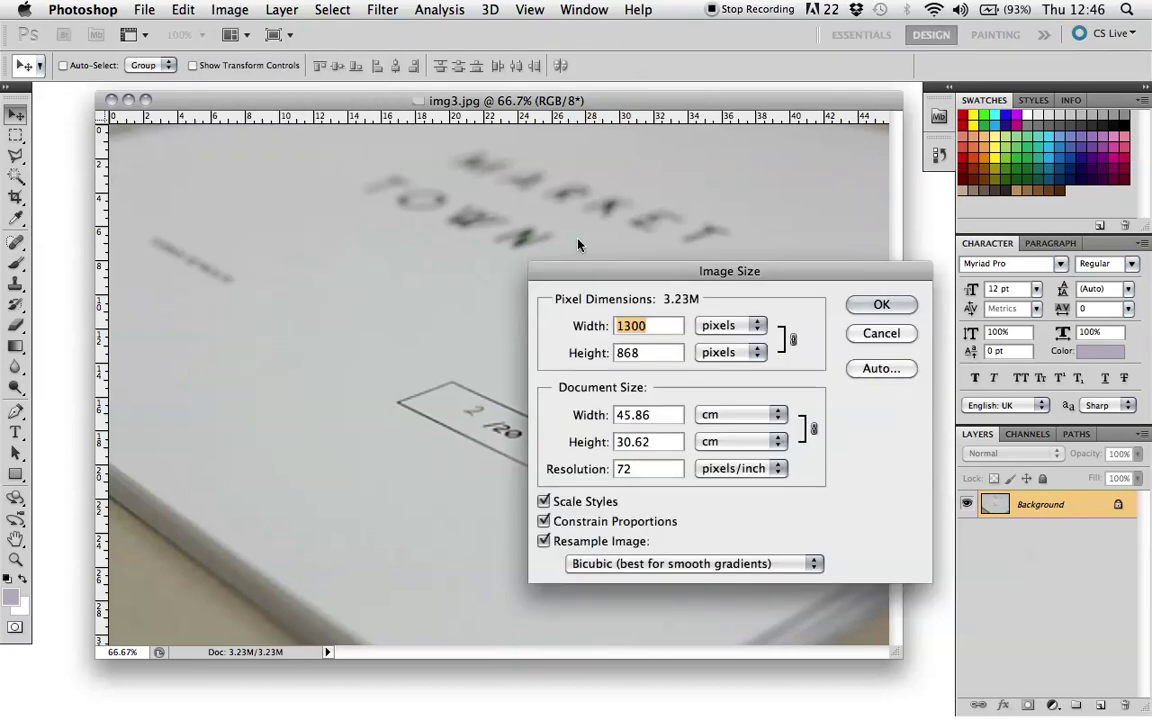
type("4")
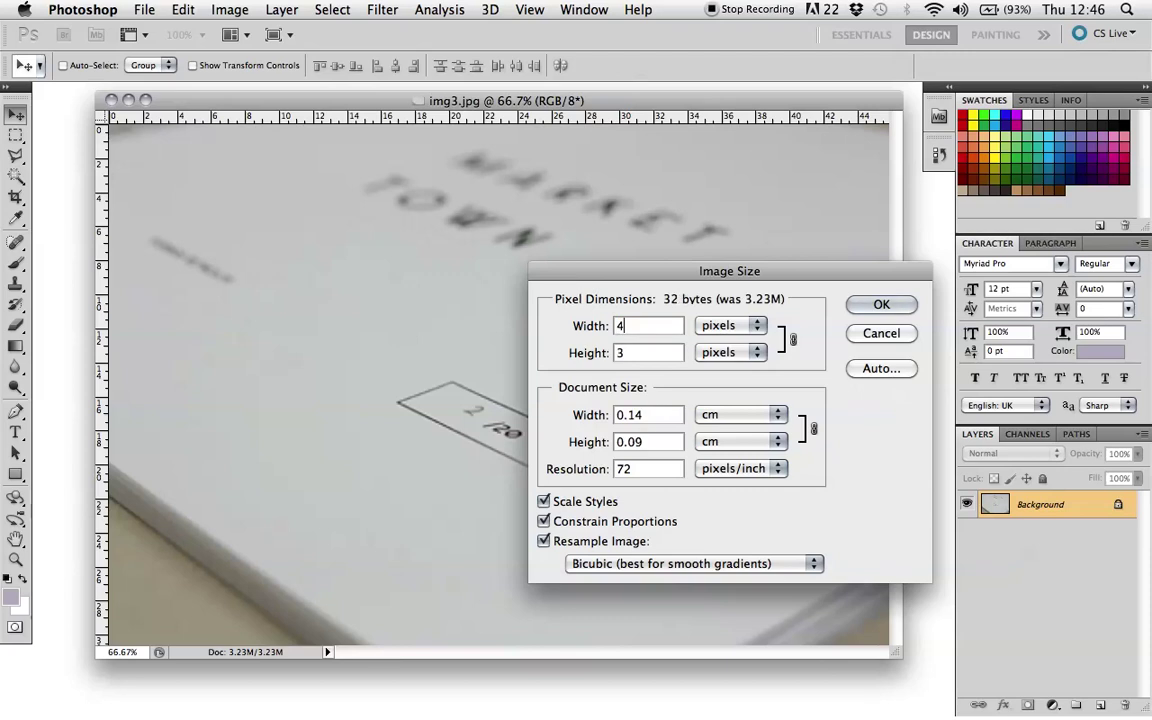
type("60")
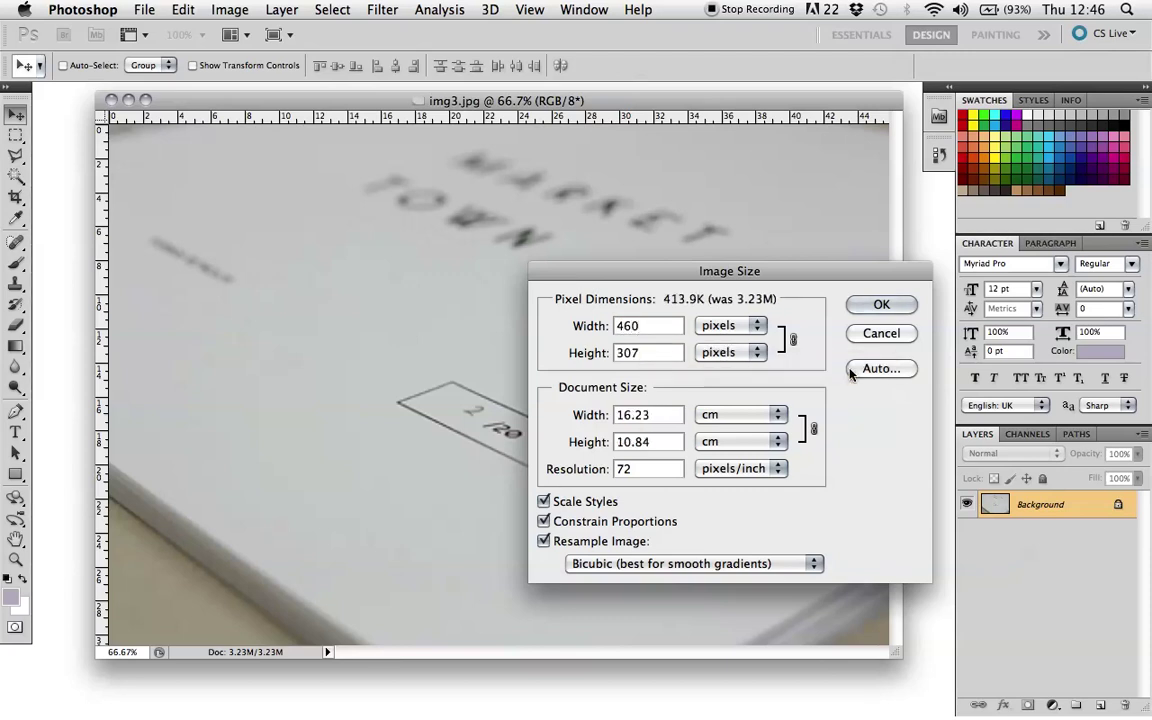
left_click(876, 309)
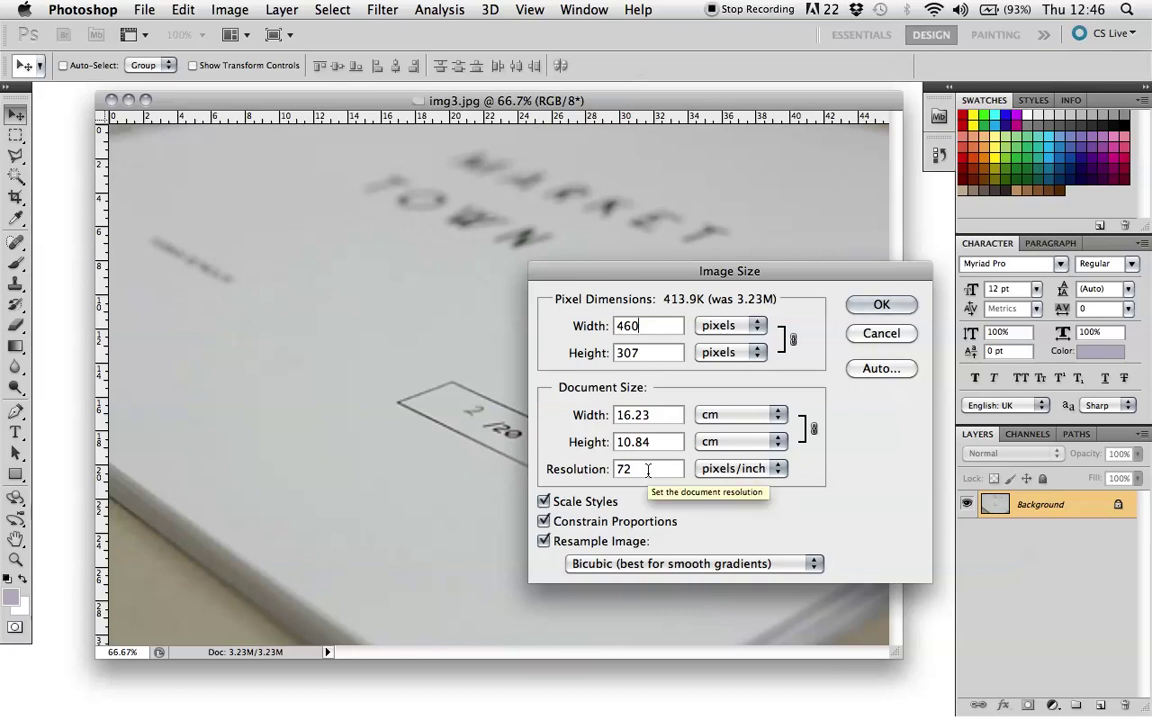
left_click_drag(818, 277, 684, 219)
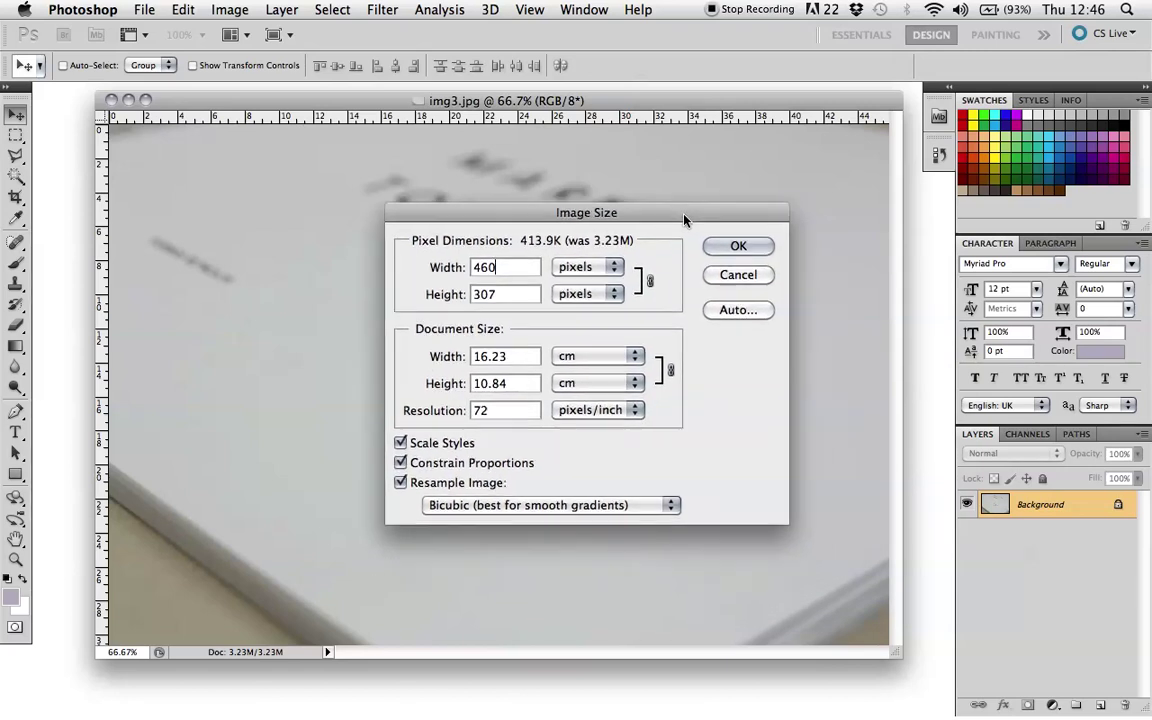
left_click(738, 247)
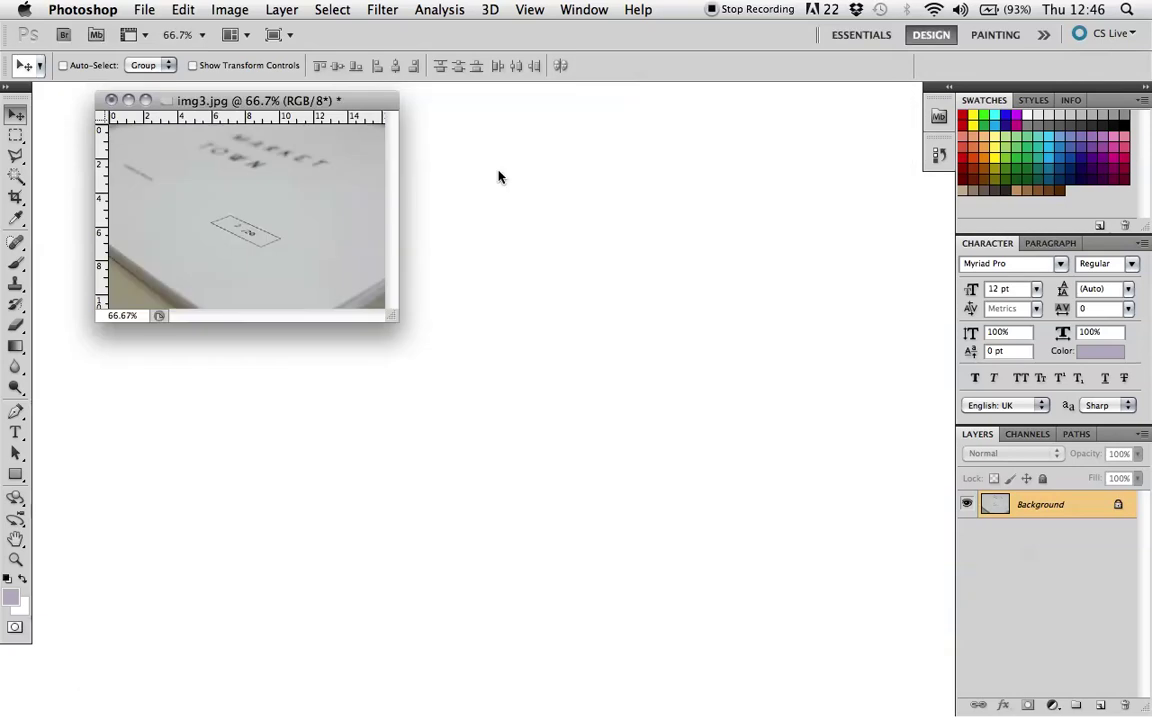
Save the photo as book4.JPG in Hannah photobook images, accepting the JPEG Options.
left_click_drag(212, 105, 374, 149)
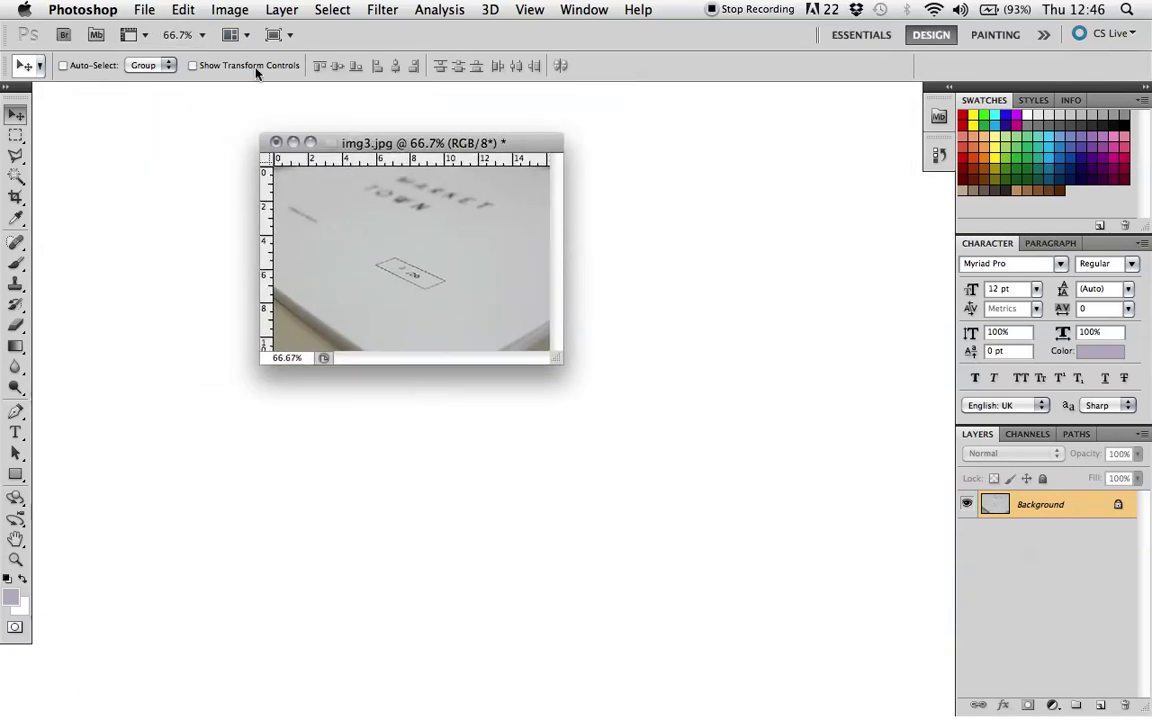
left_click(145, 9)
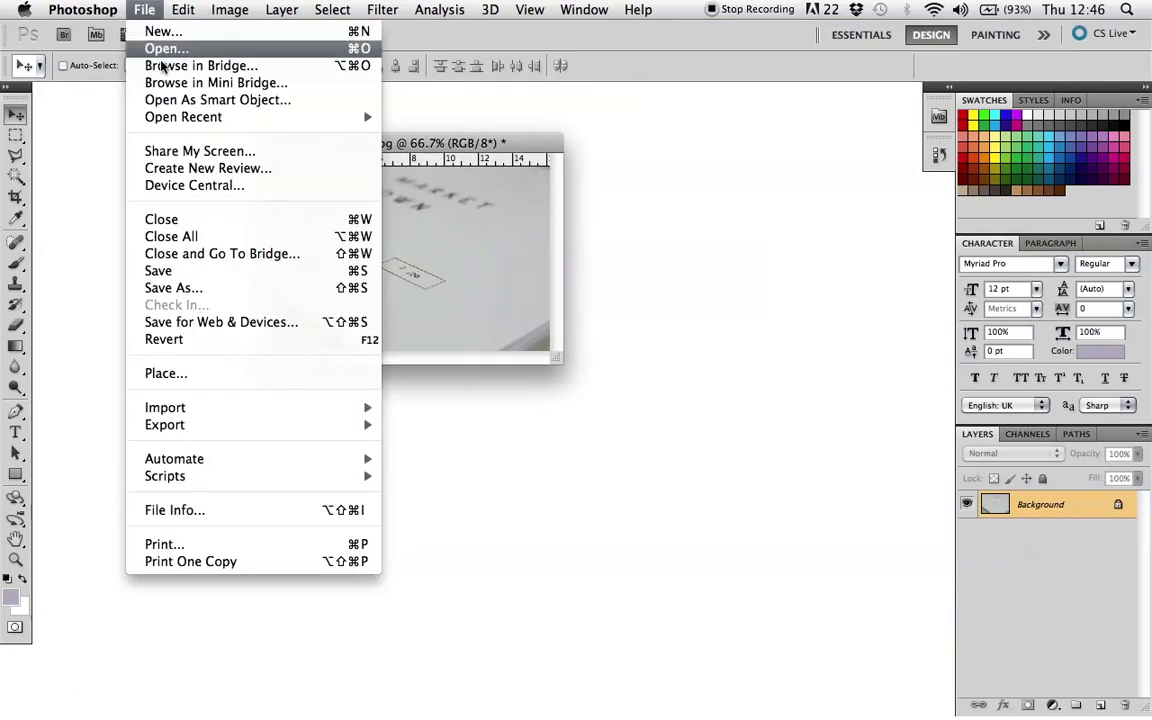
left_click(237, 289)
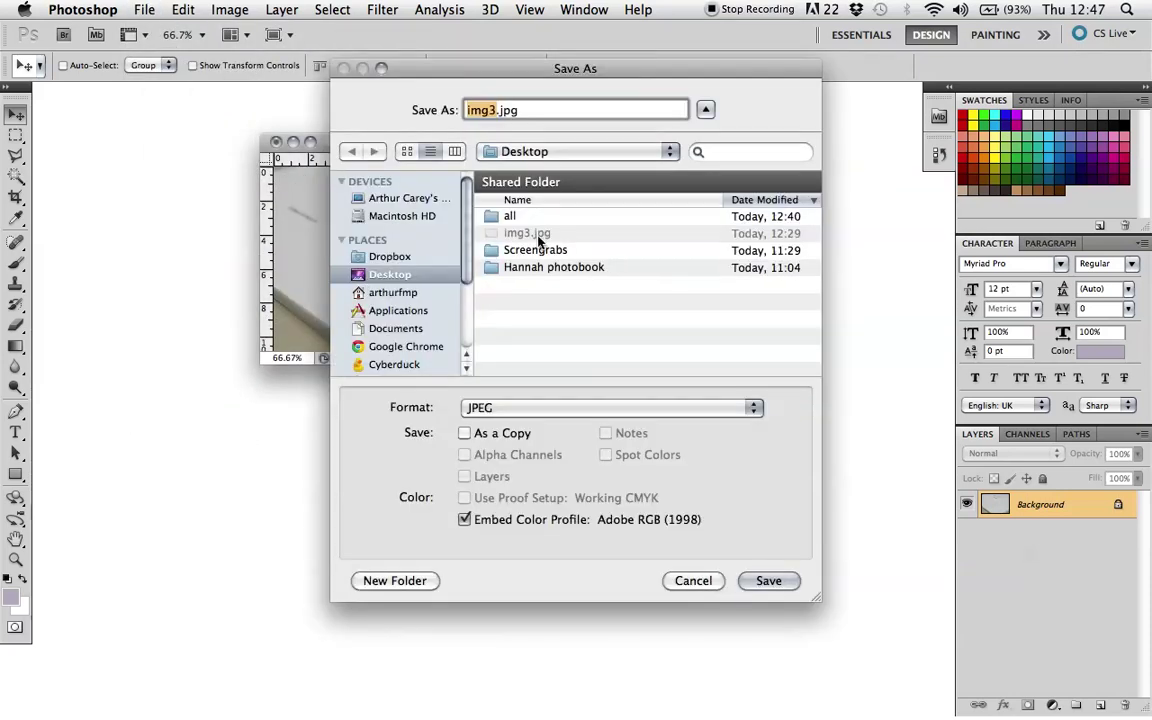
double_click(535, 267)
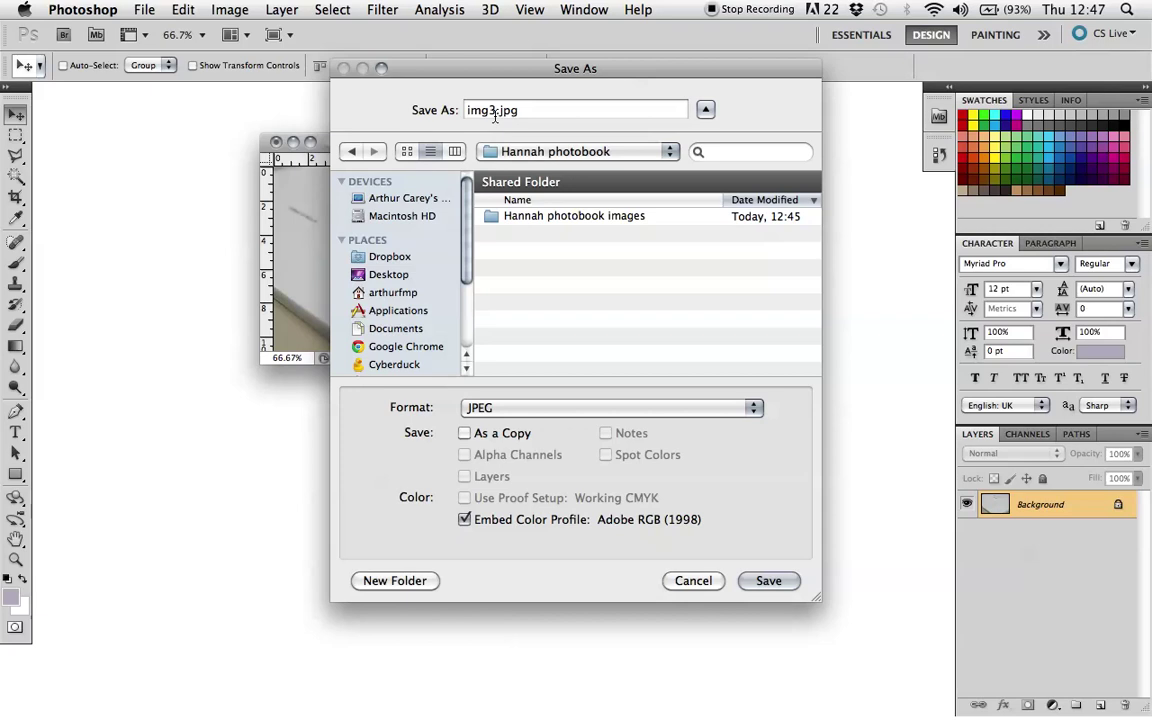
double_click(510, 216)
left_click(510, 216)
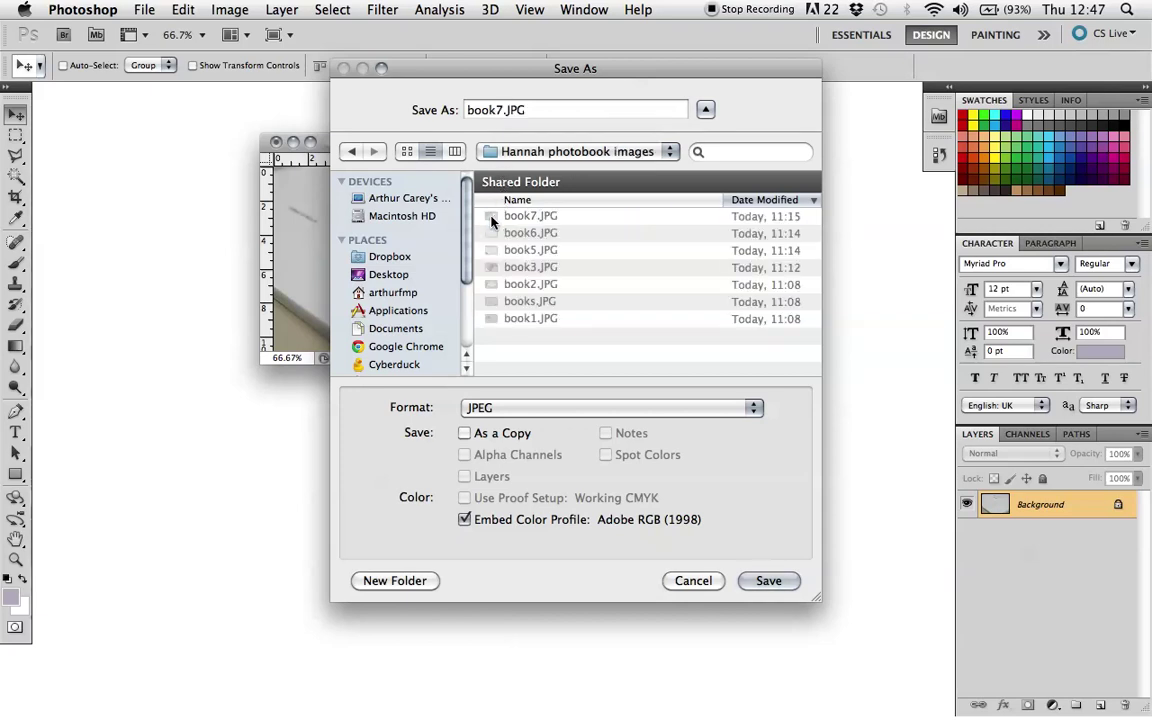
left_click(504, 110)
key("BackSpace")
type("4")
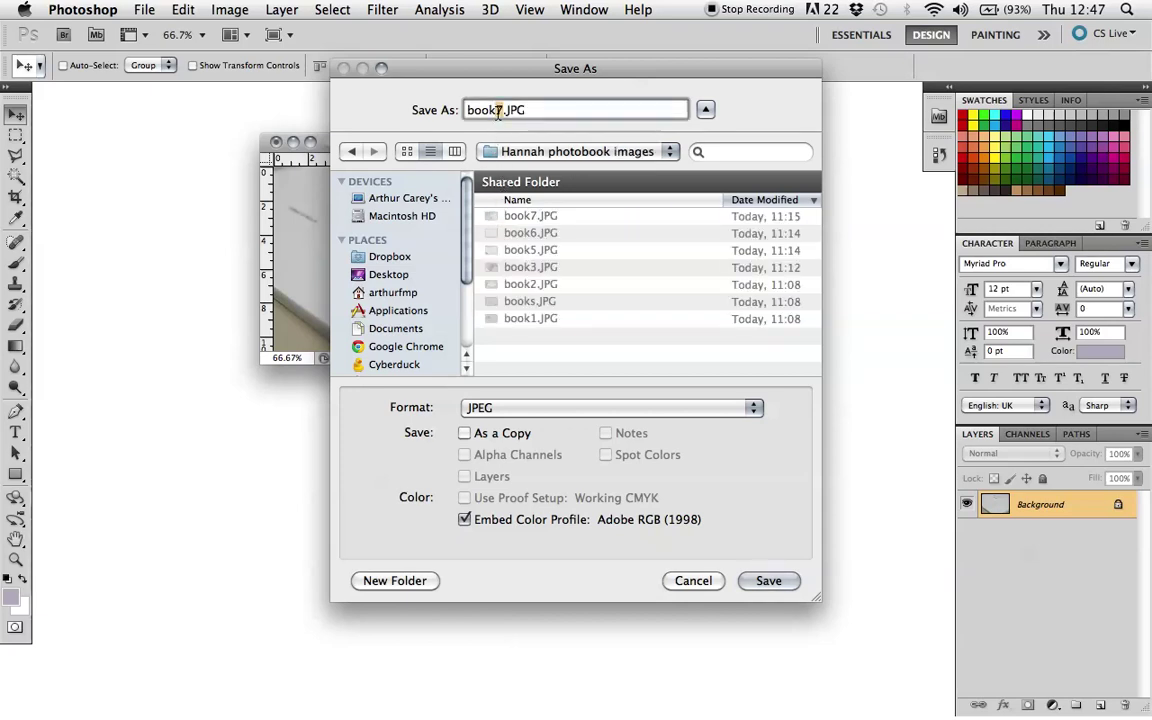
left_click(768, 580)
left_click(684, 240)
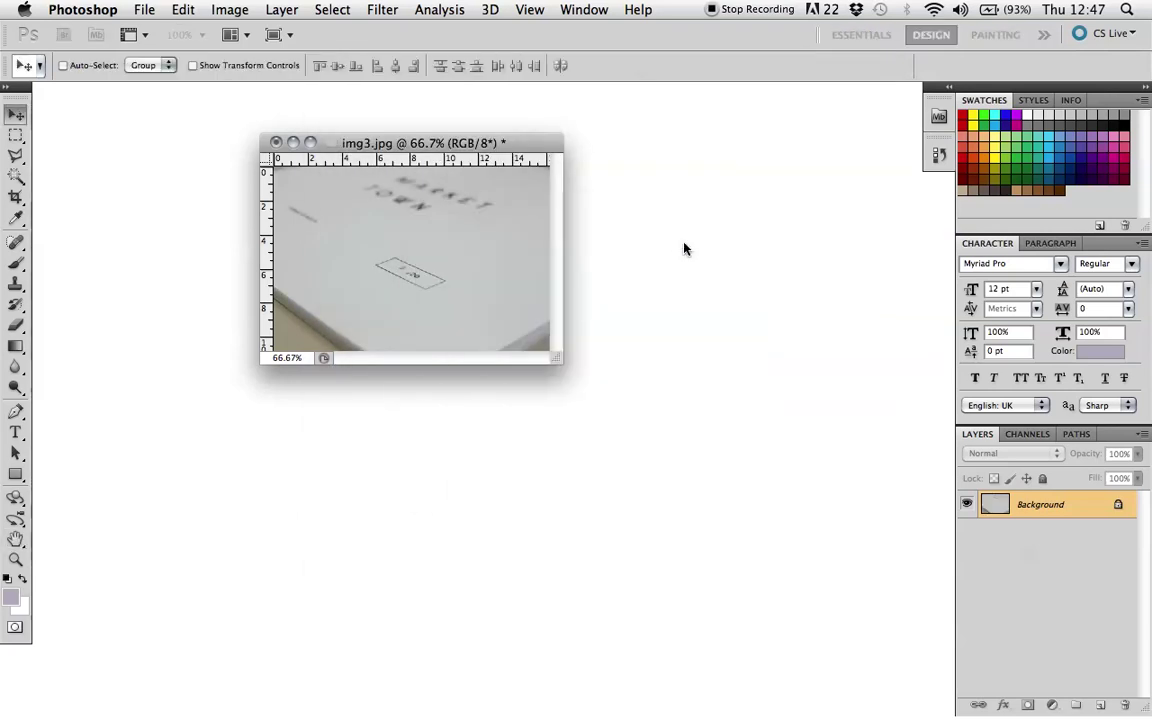
Close the book4.jpg document and launch Adobe Bridge from Photoshop.
left_click_drag(398, 142, 352, 139)
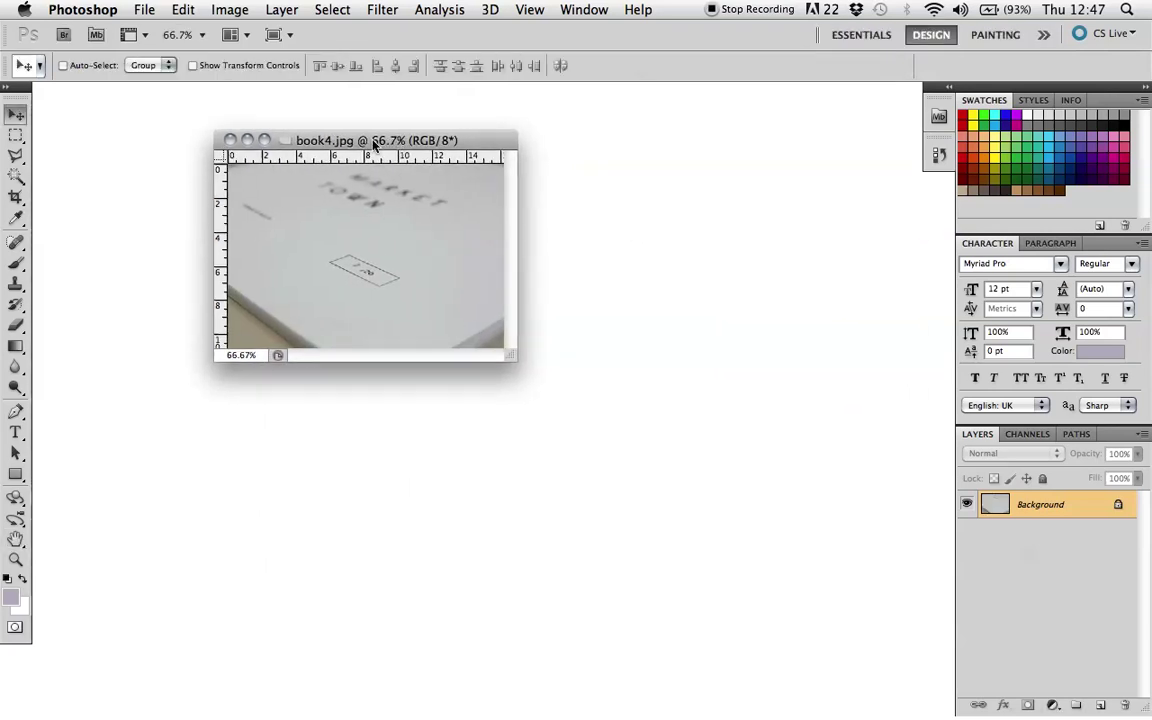
left_click(230, 140)
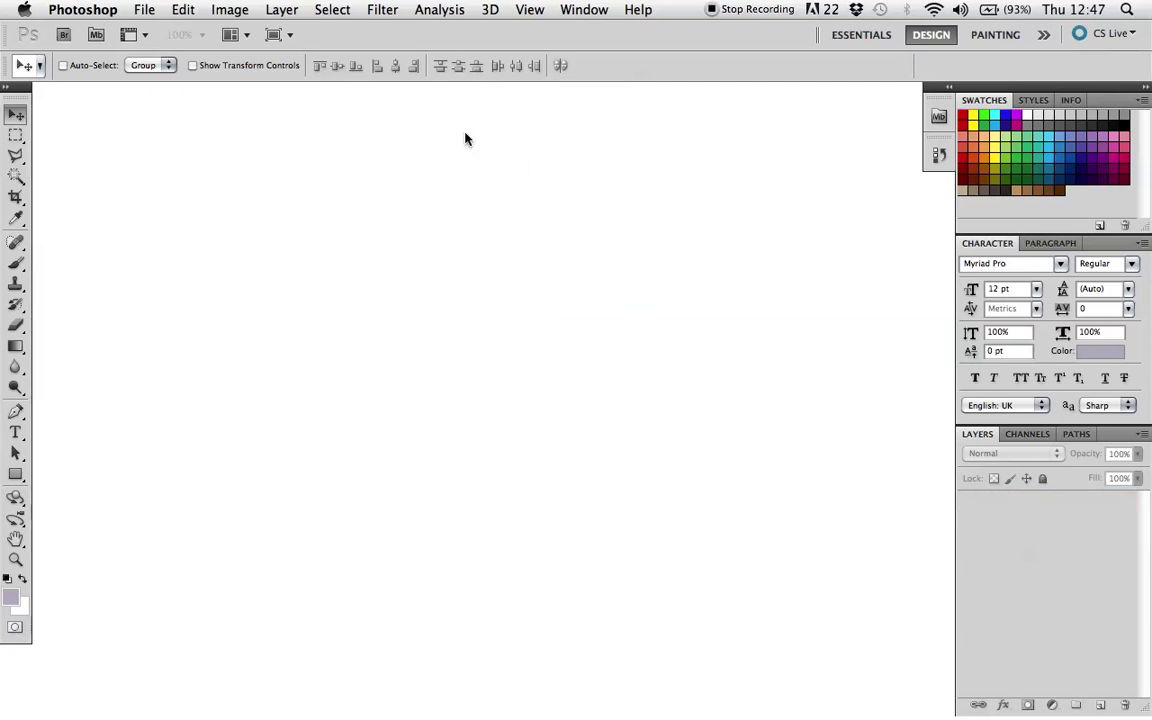
left_click(140, 9)
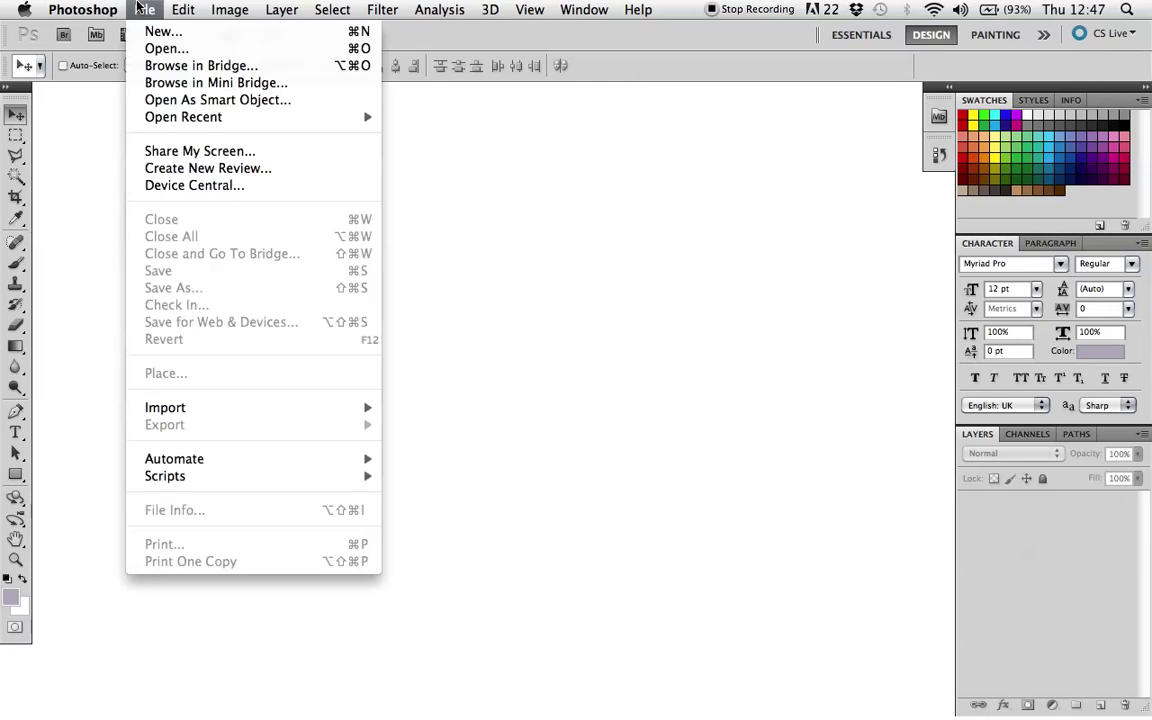
left_click(155, 66)
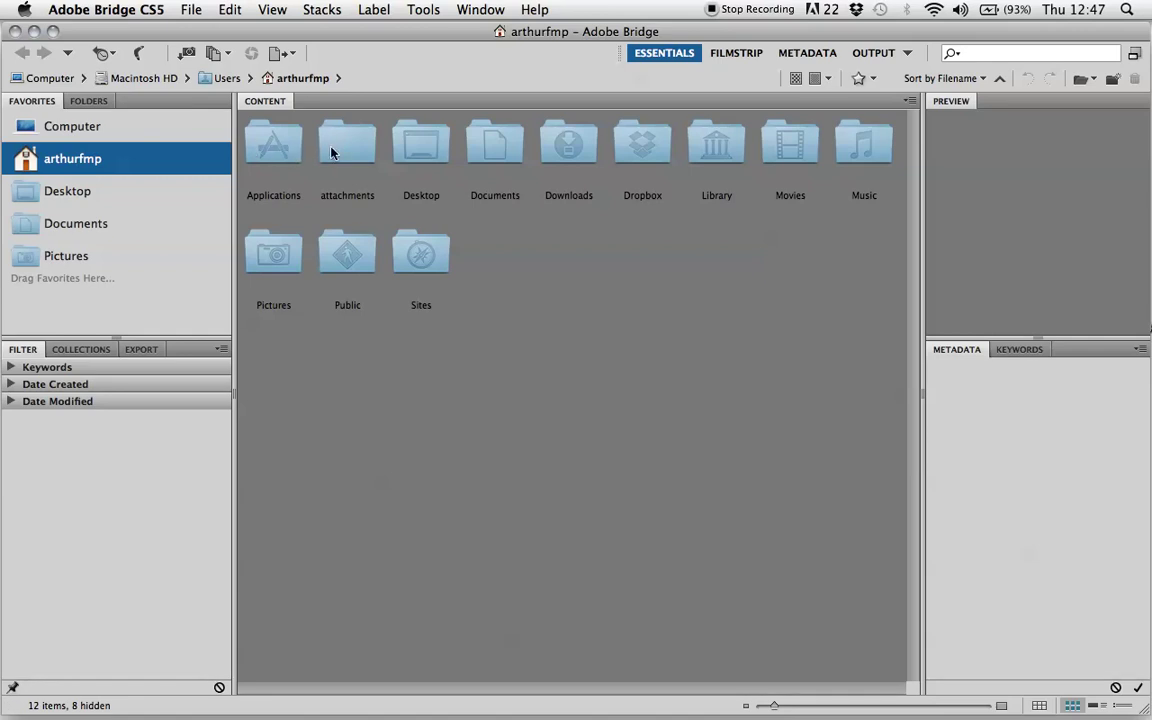
Navigate to Desktop > Hannah photobook > Hannah photobook images and select book1 through books.
double_click(418, 150)
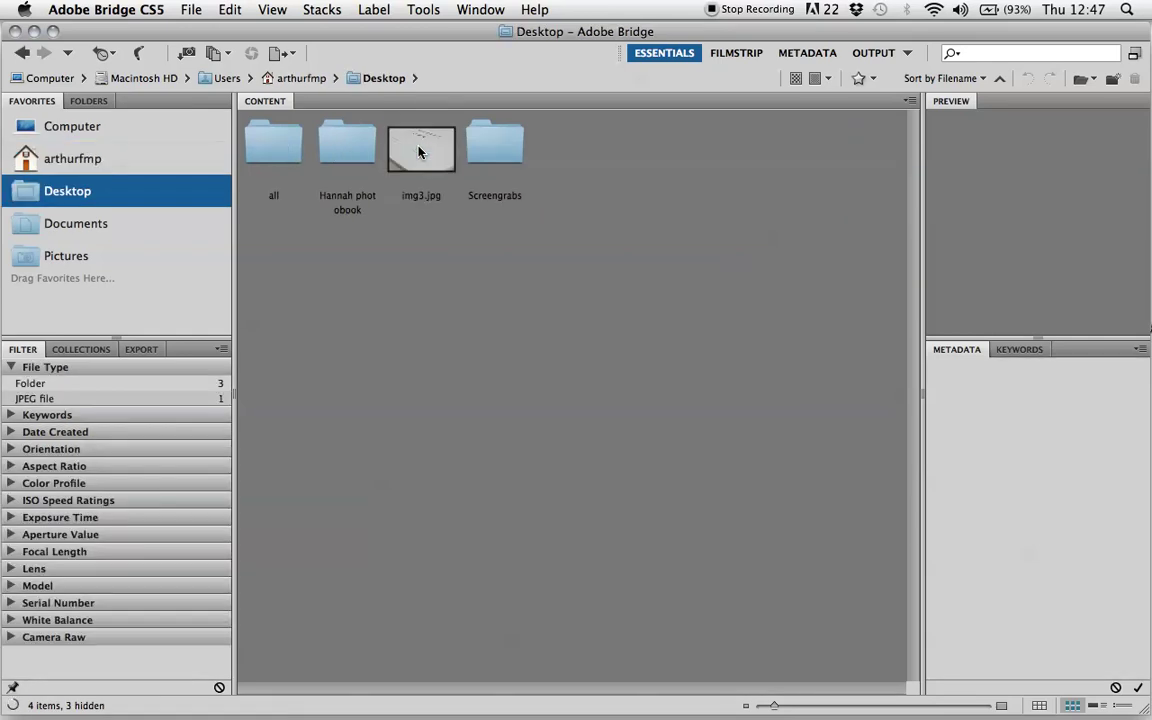
double_click(343, 148)
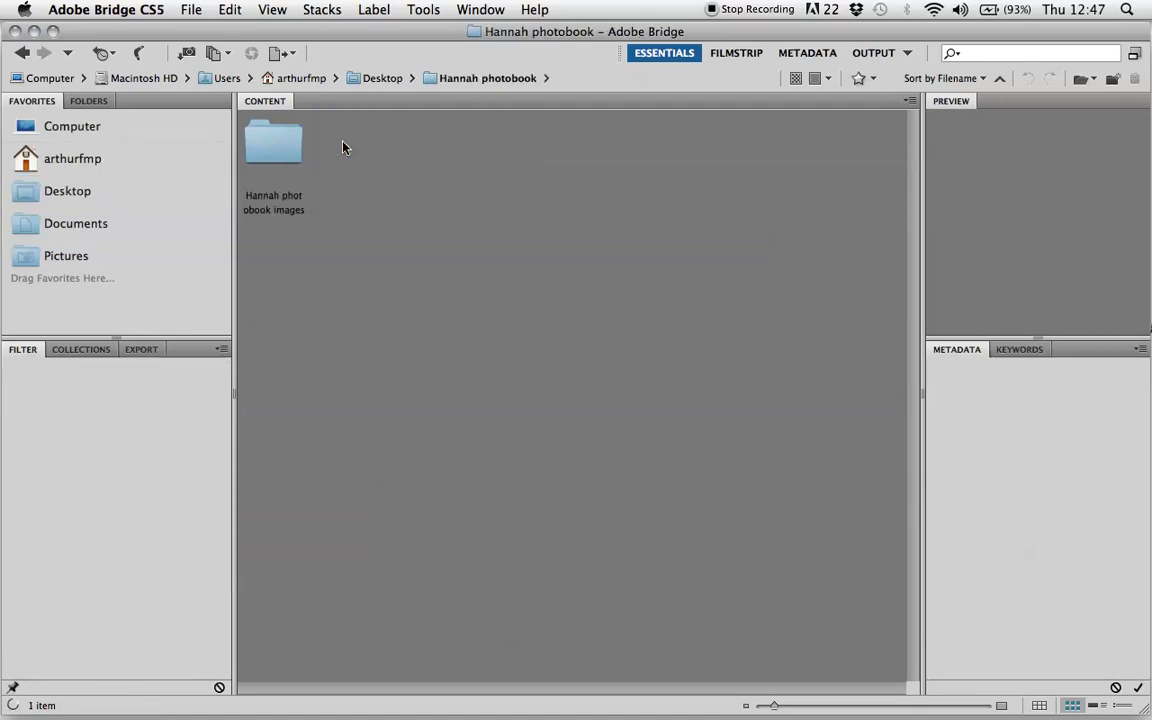
left_click(276, 148)
double_click(275, 148)
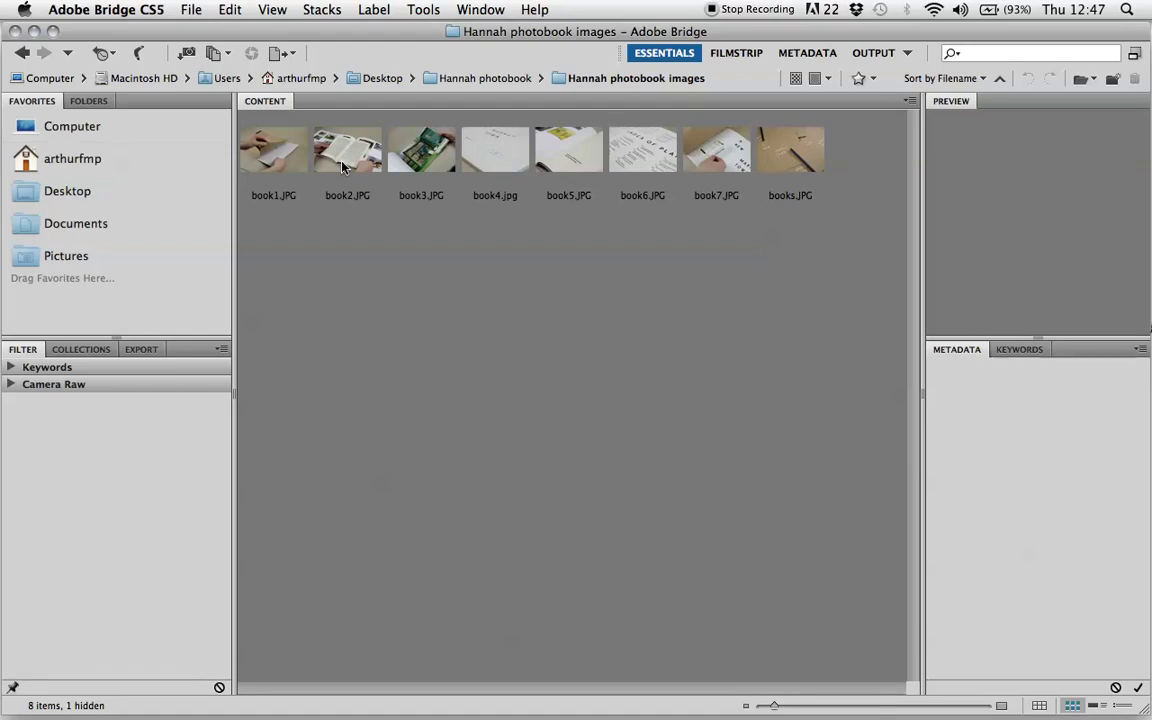
left_click(285, 155)
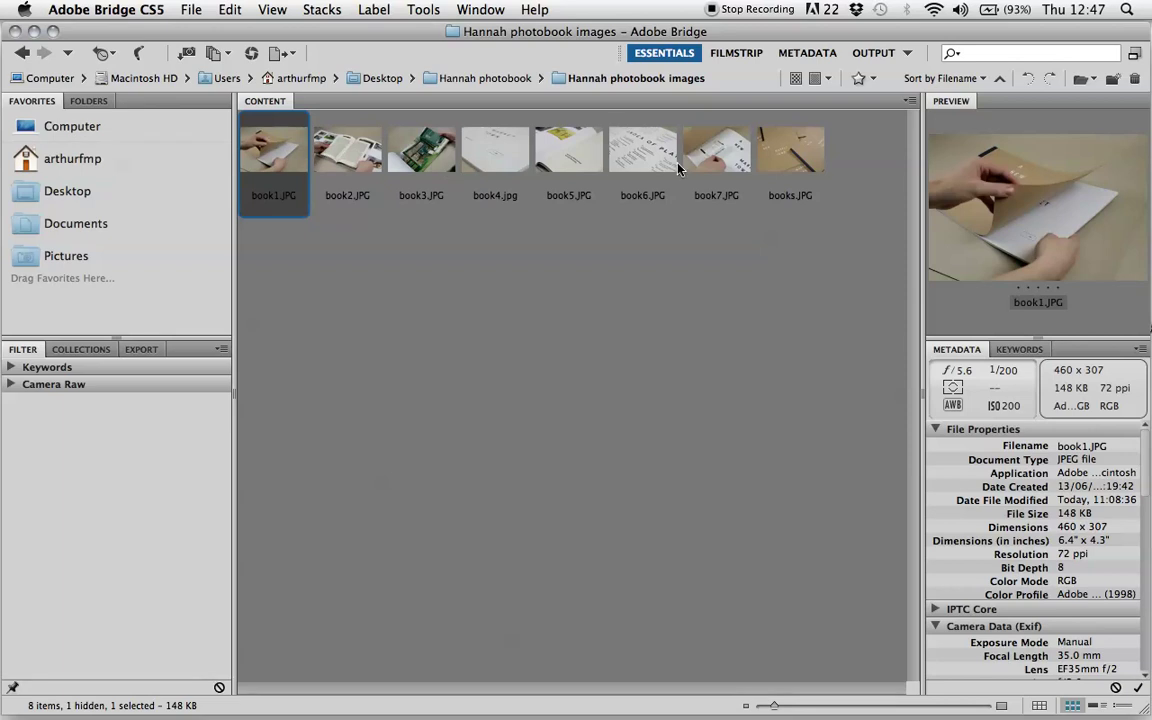
left_click(776, 155, "shift")
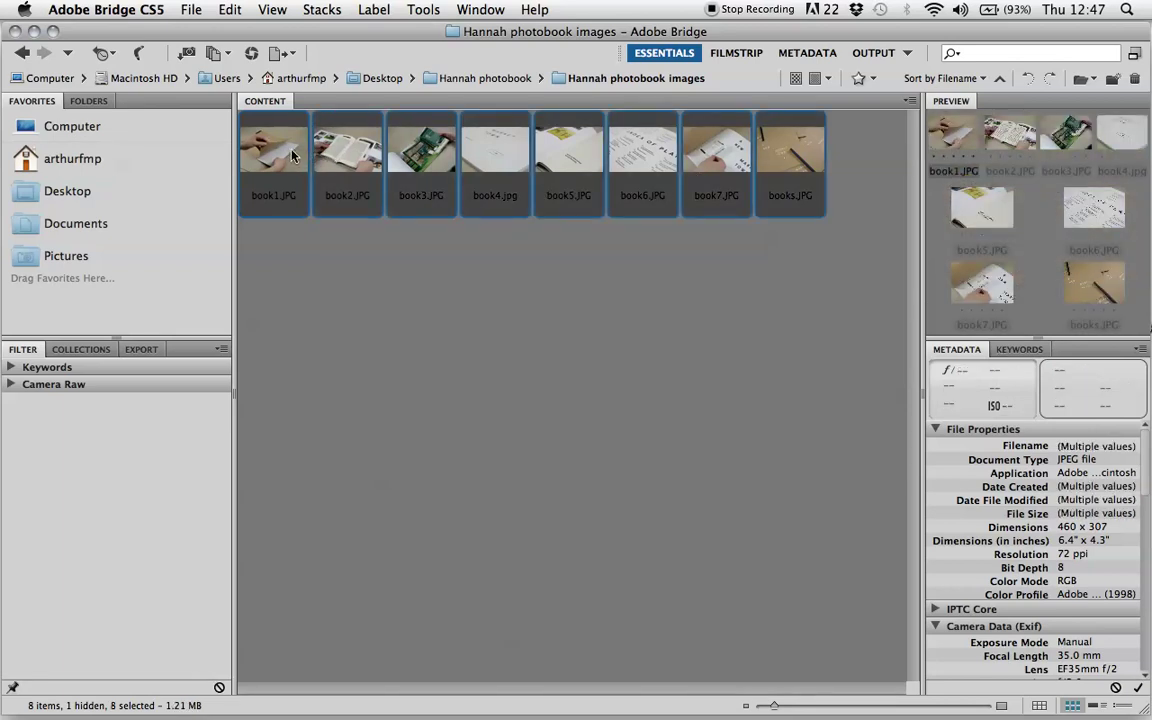
Load the selected photos into Photoshop layers via Tools > Photoshop.
left_click(421, 11)
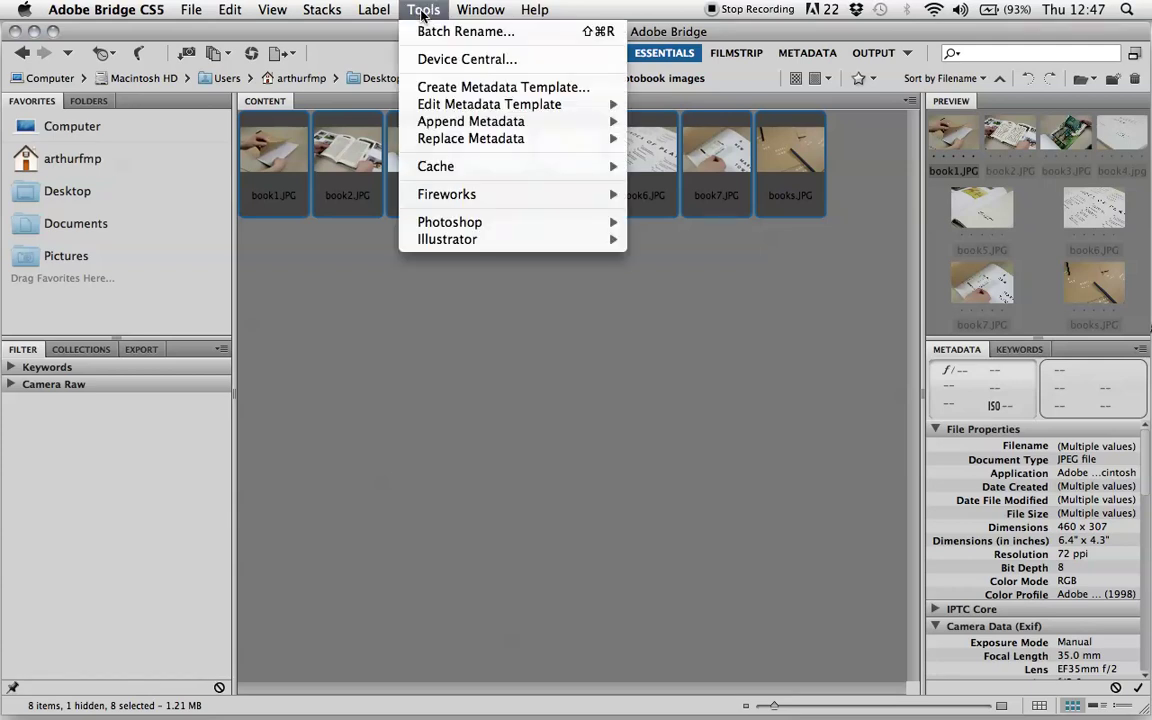
mouse_move(476, 224)
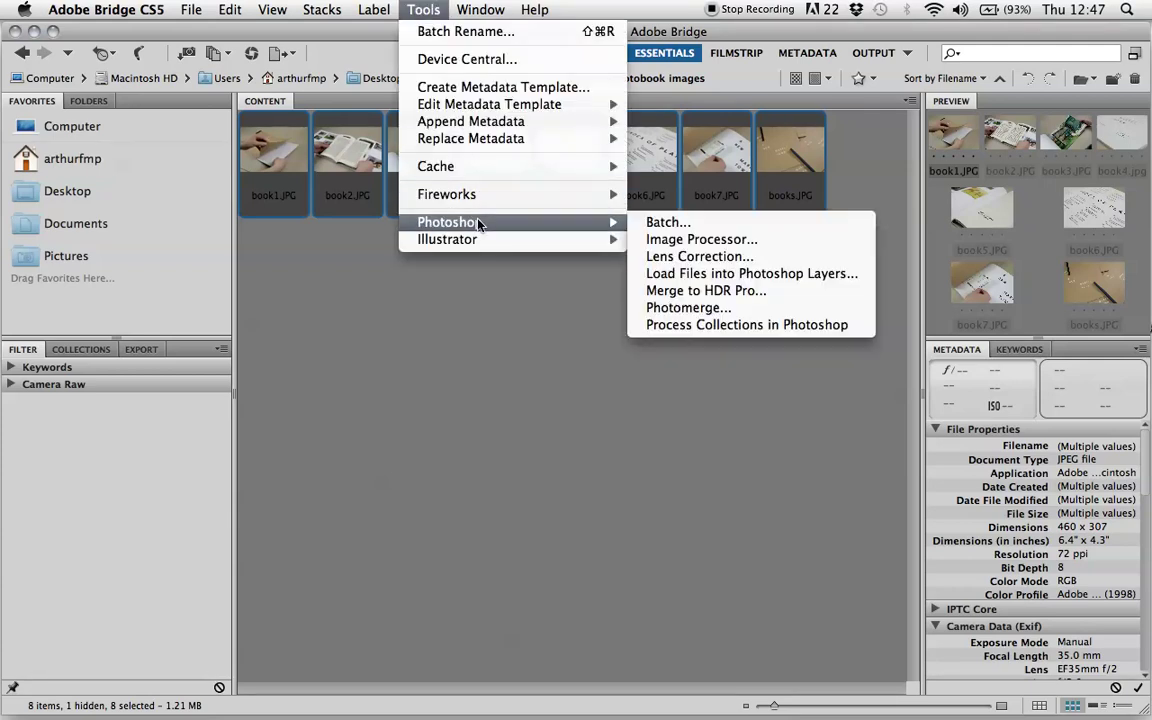
left_click(805, 282)
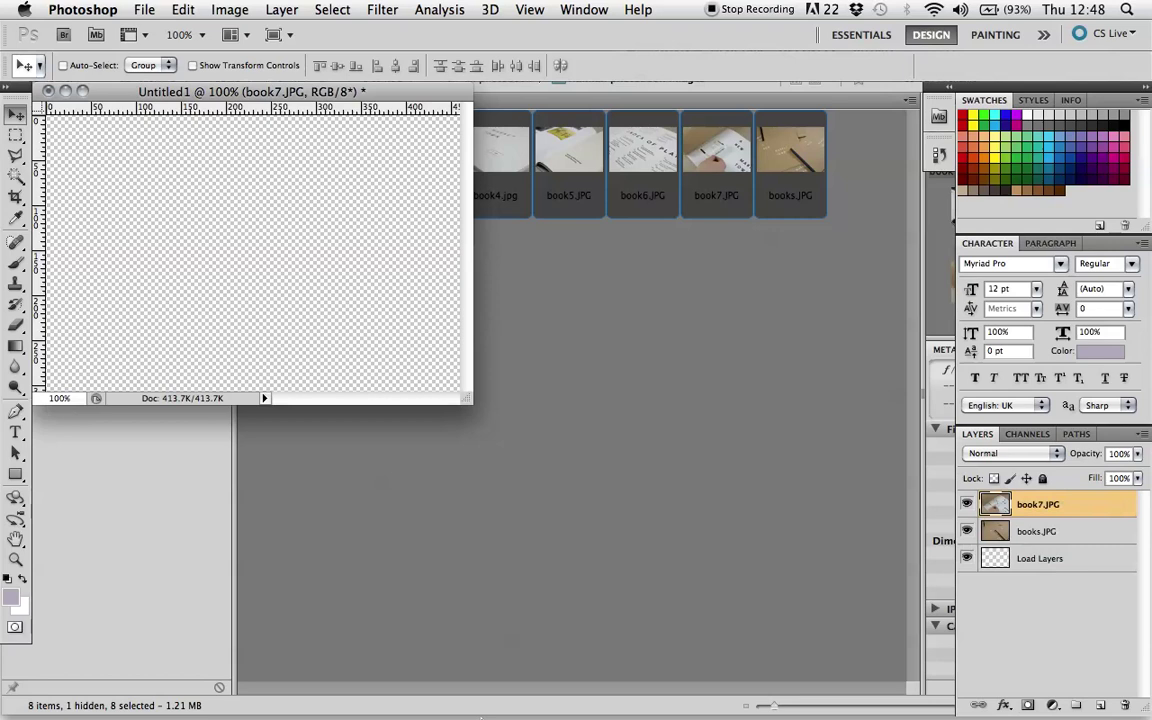
Hide Bridge and center the Untitled1 document window.
left_click(441, 692)
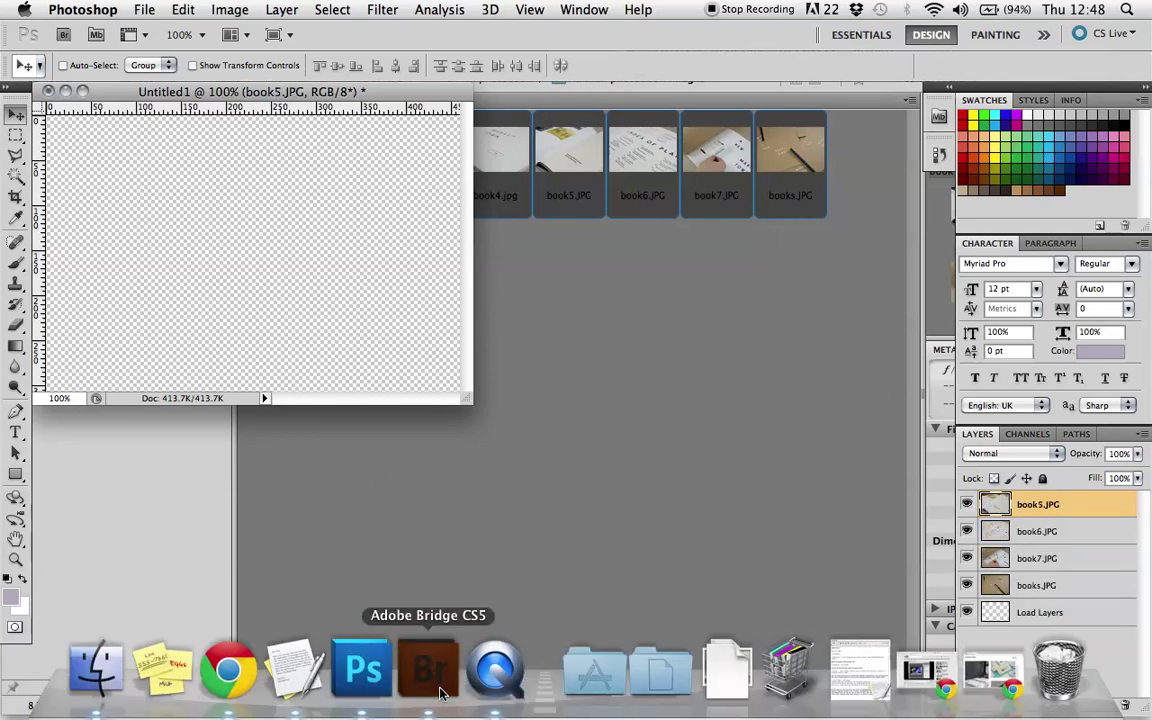
left_click(410, 606)
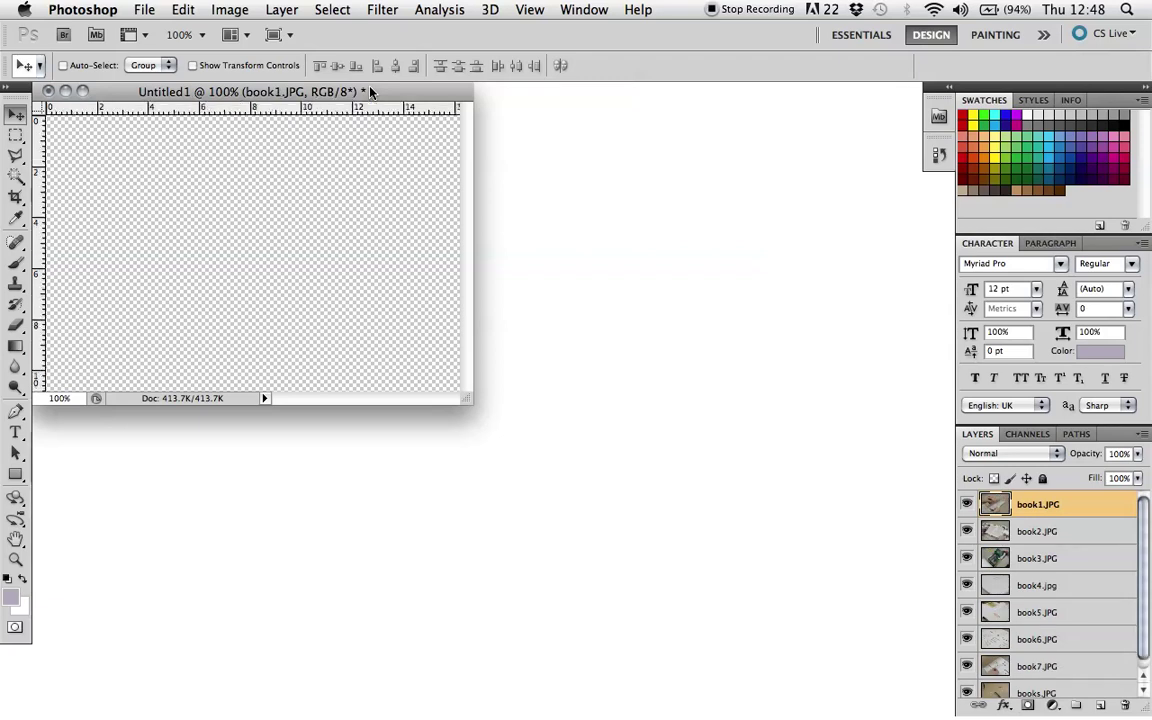
left_click_drag(370, 92, 580, 137)
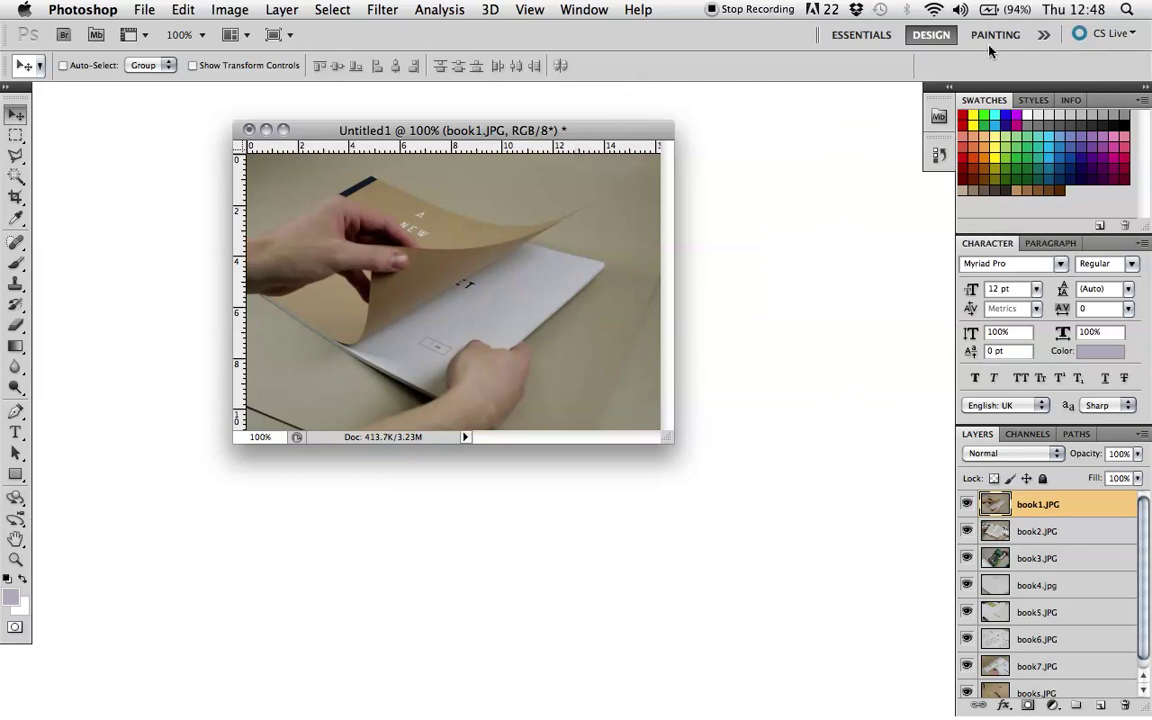
Switch Photoshop to the Motion workspace.
left_click(1045, 37)
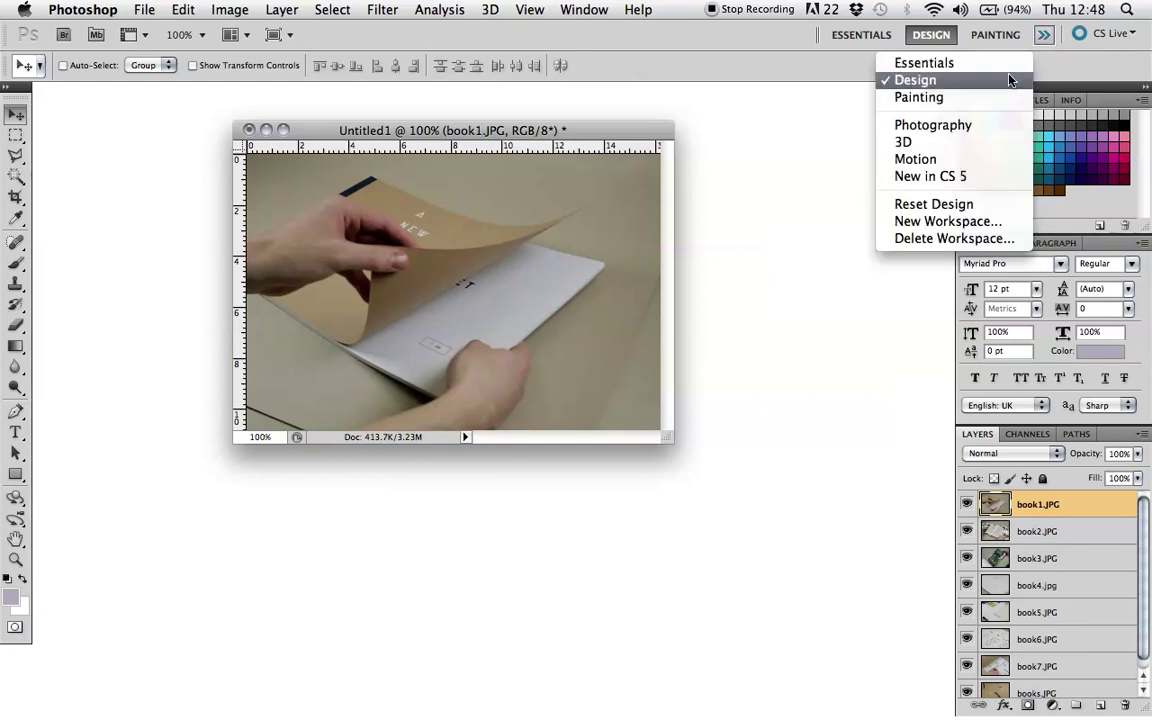
left_click(953, 162)
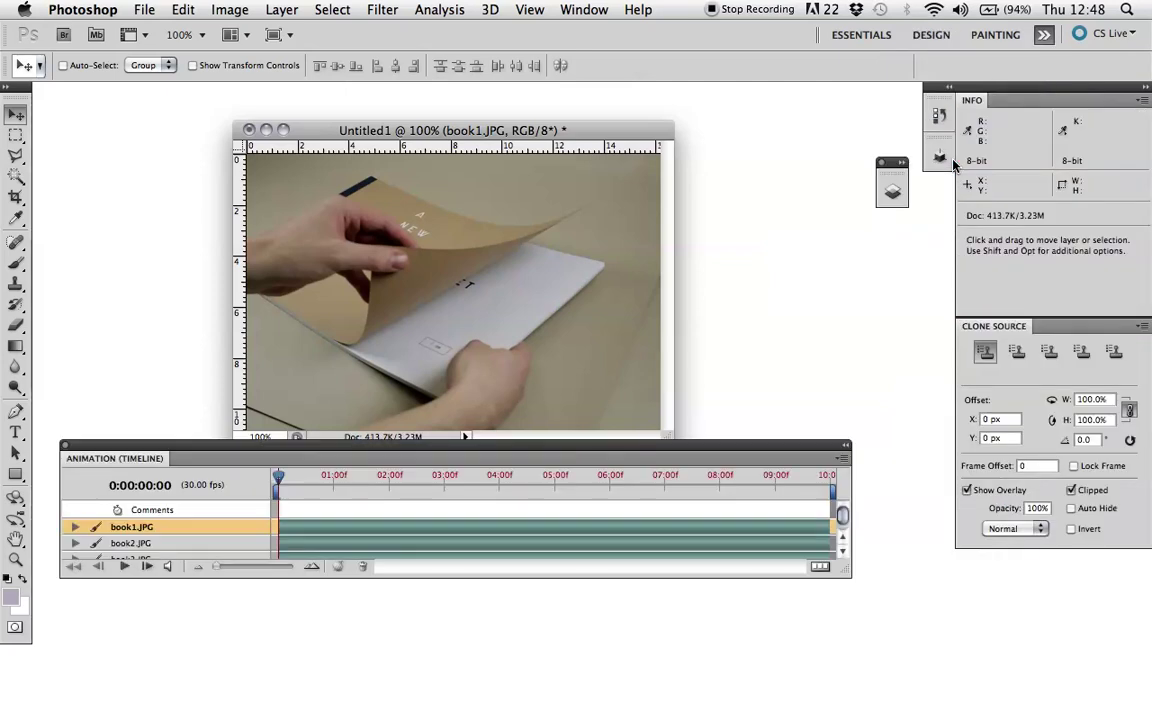
mouse_move(708, 446)
left_mouse_down()
mouse_move(742, 460)
mouse_move(702, 468)
mouse_move(712, 462)
left_mouse_up()
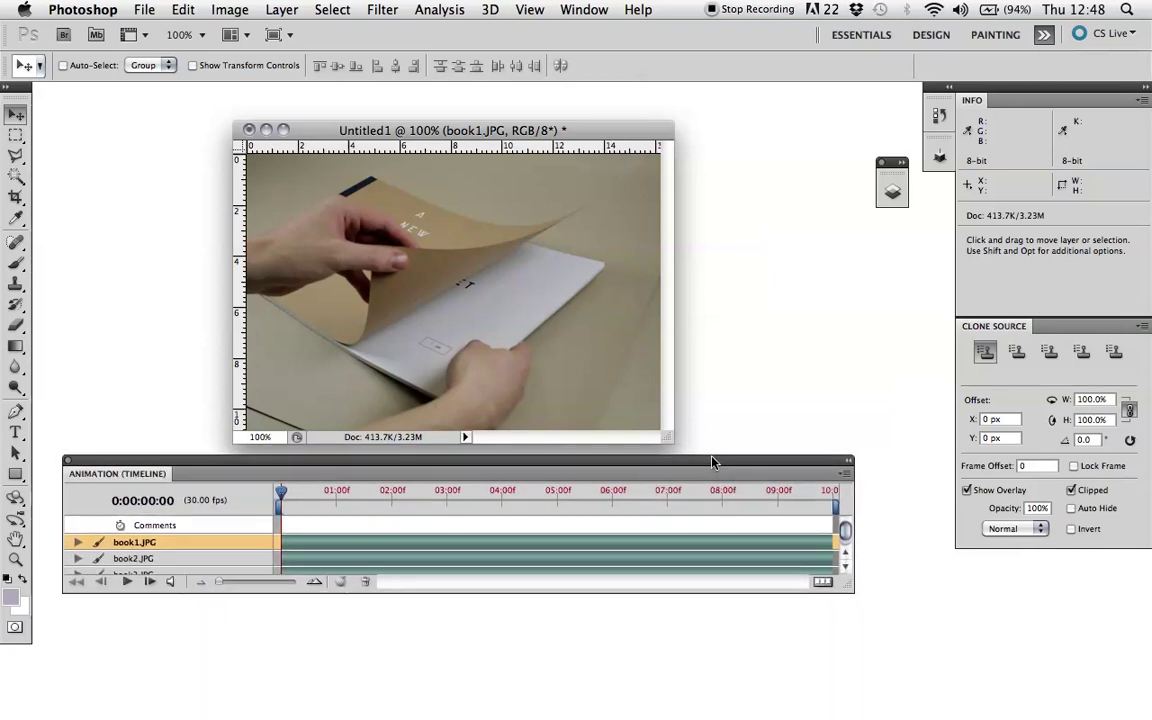
Make frames from the photo layers in the Animation timeline.
left_click(842, 480)
mouse_move(910, 712)
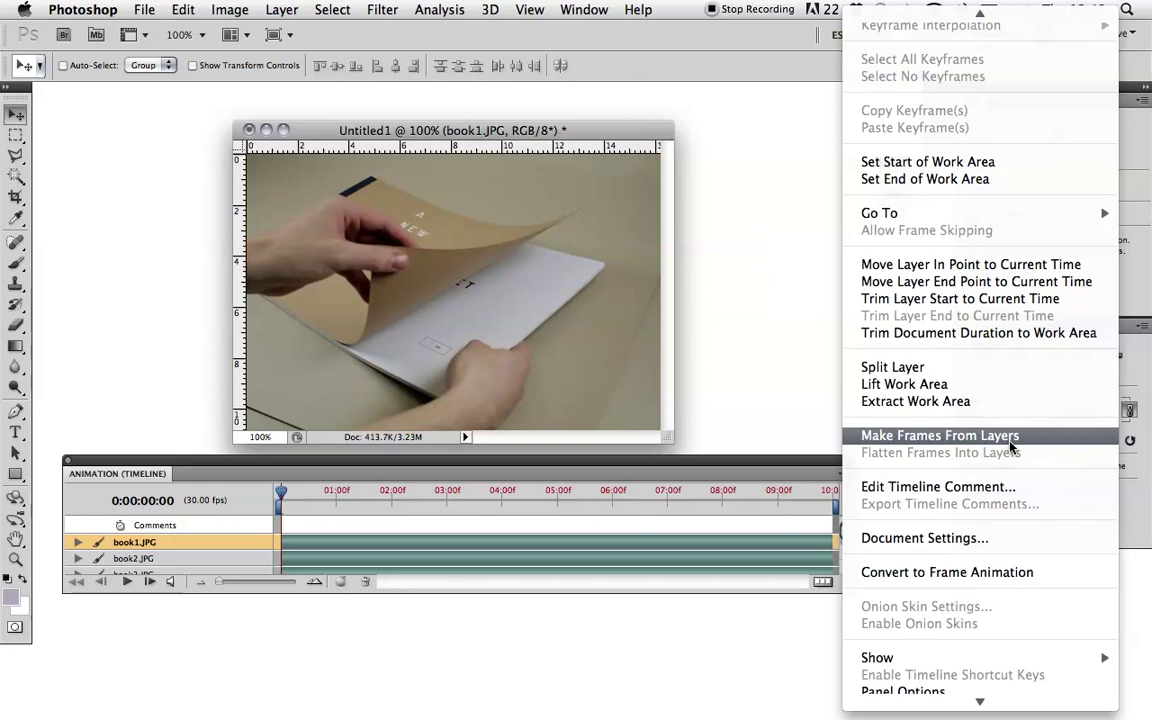
left_click(1010, 443)
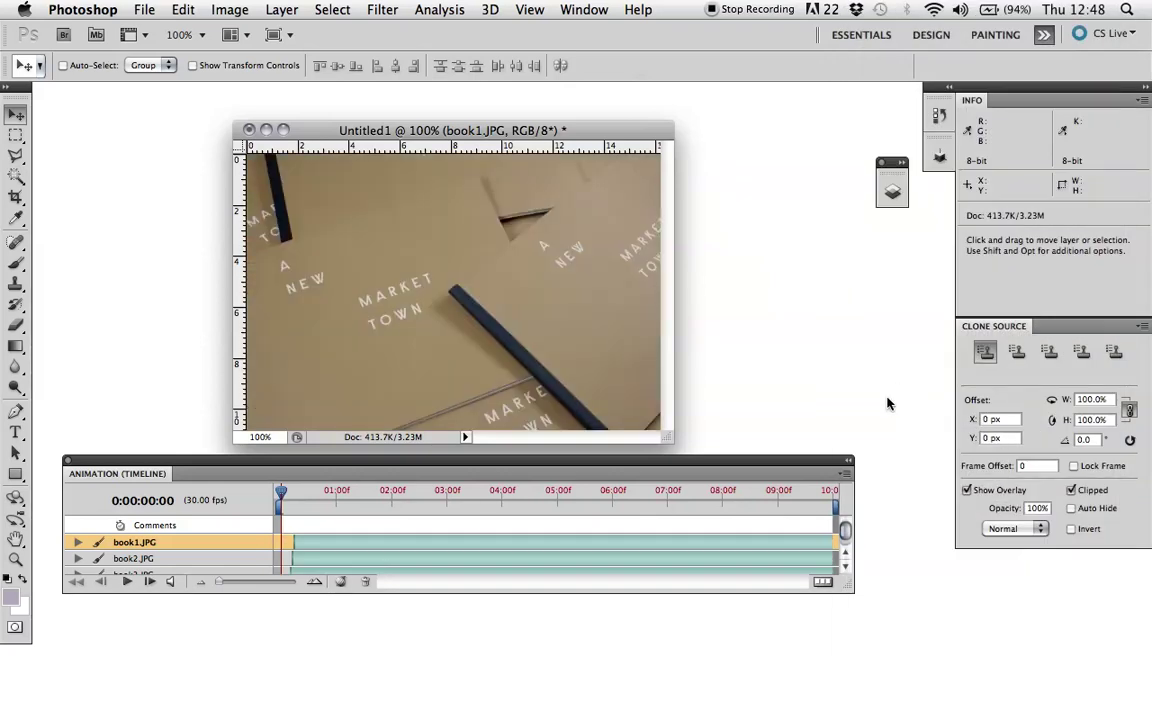
Convert the timeline into a frame animation.
left_click(823, 584)
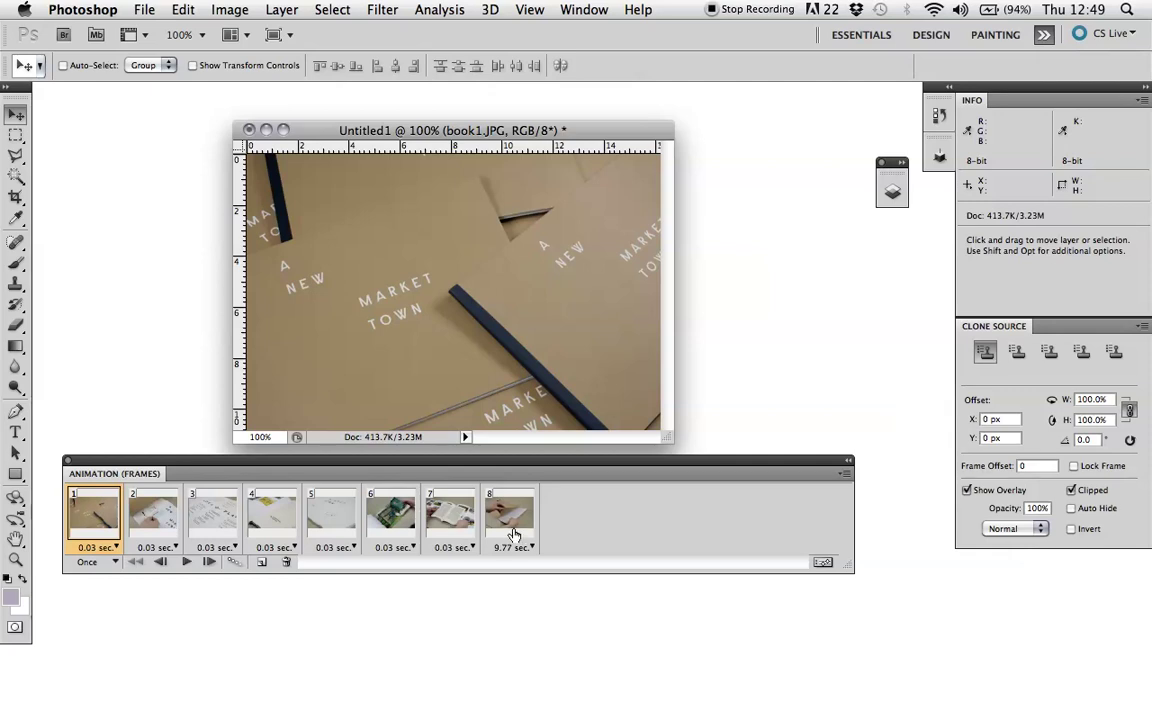
left_click_drag(505, 463, 519, 466)
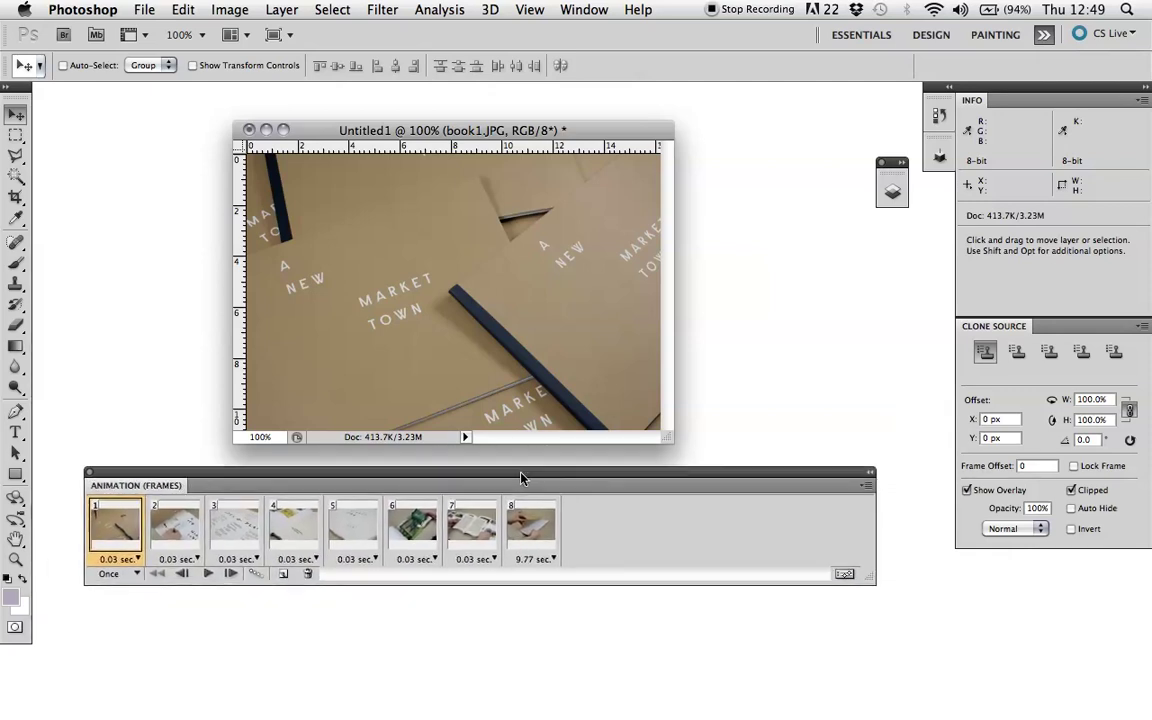
left_click_drag(520, 478, 546, 477)
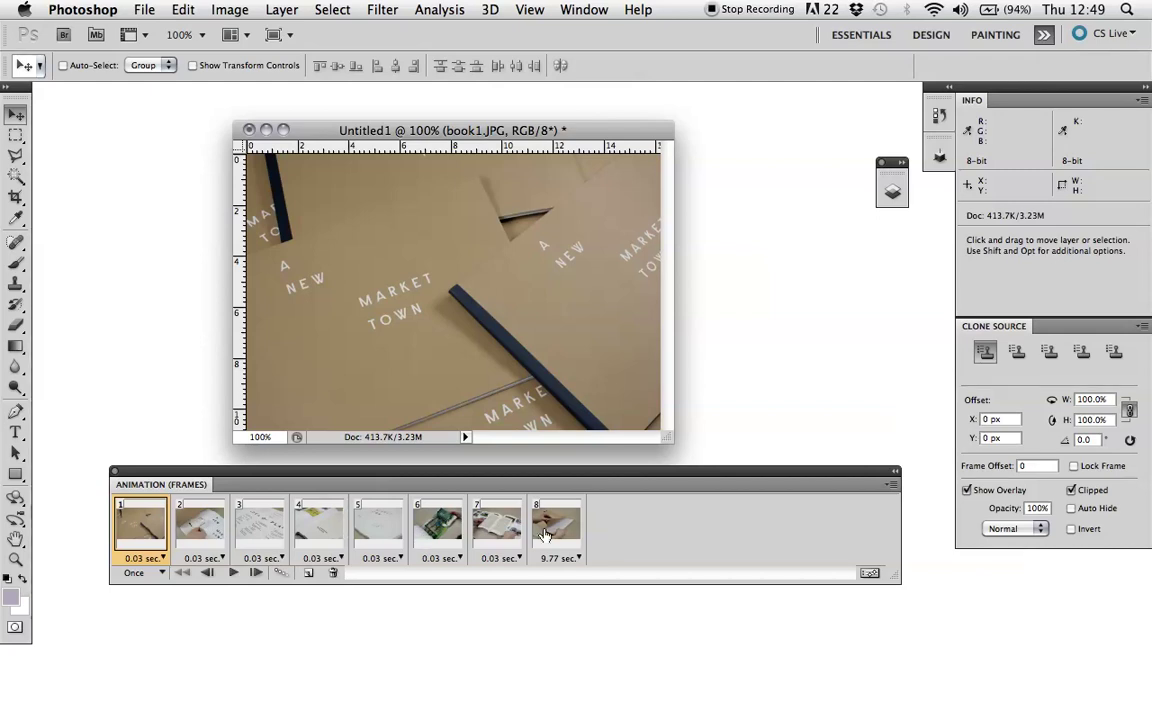
Move frame 8 into second position and preview frames 1 to 3.
left_click_drag(556, 522, 170, 528)
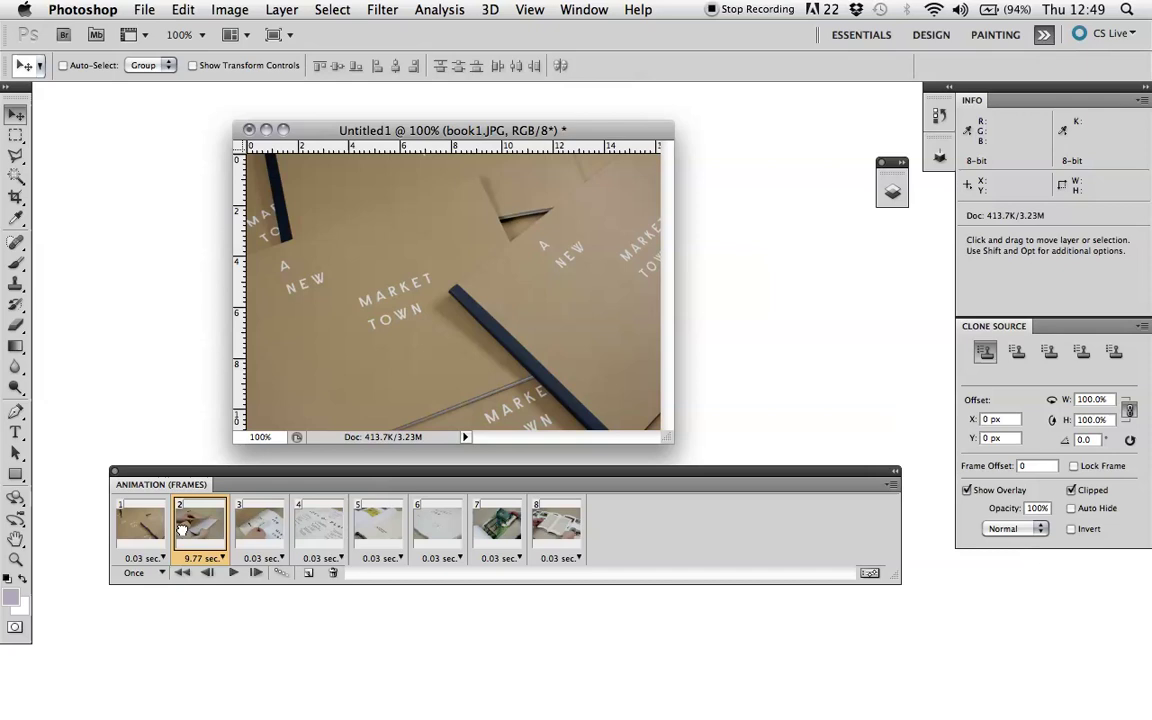
left_click(149, 521)
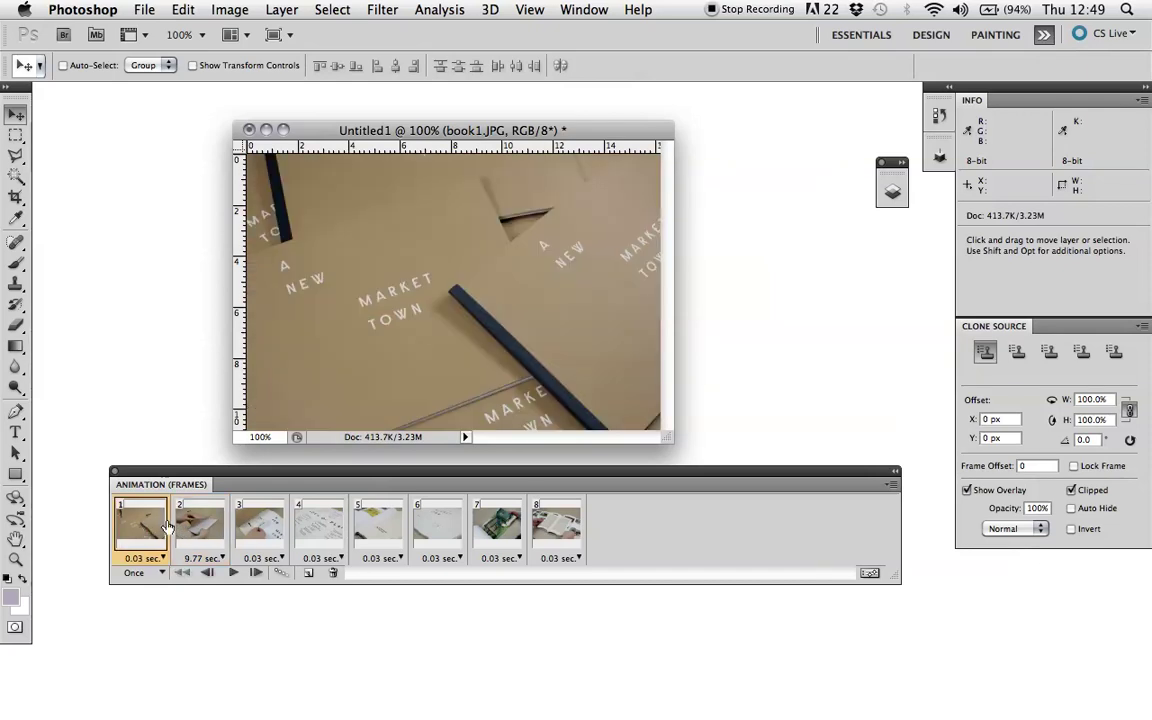
left_click(192, 522)
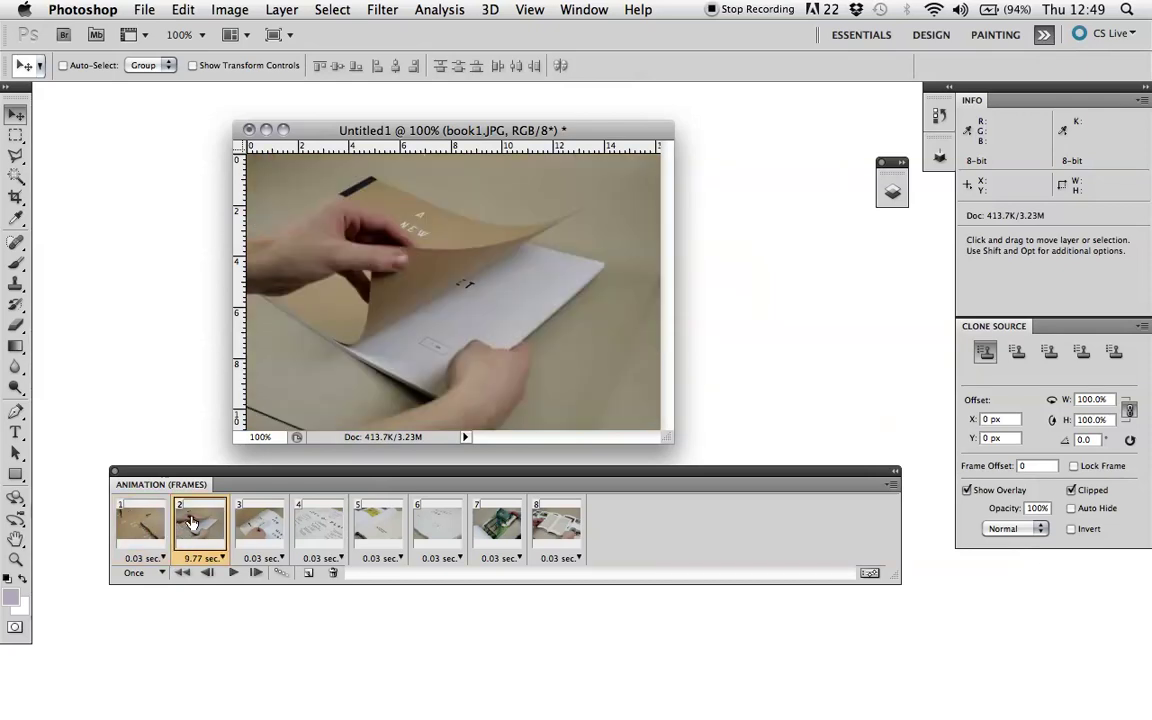
left_click(257, 529)
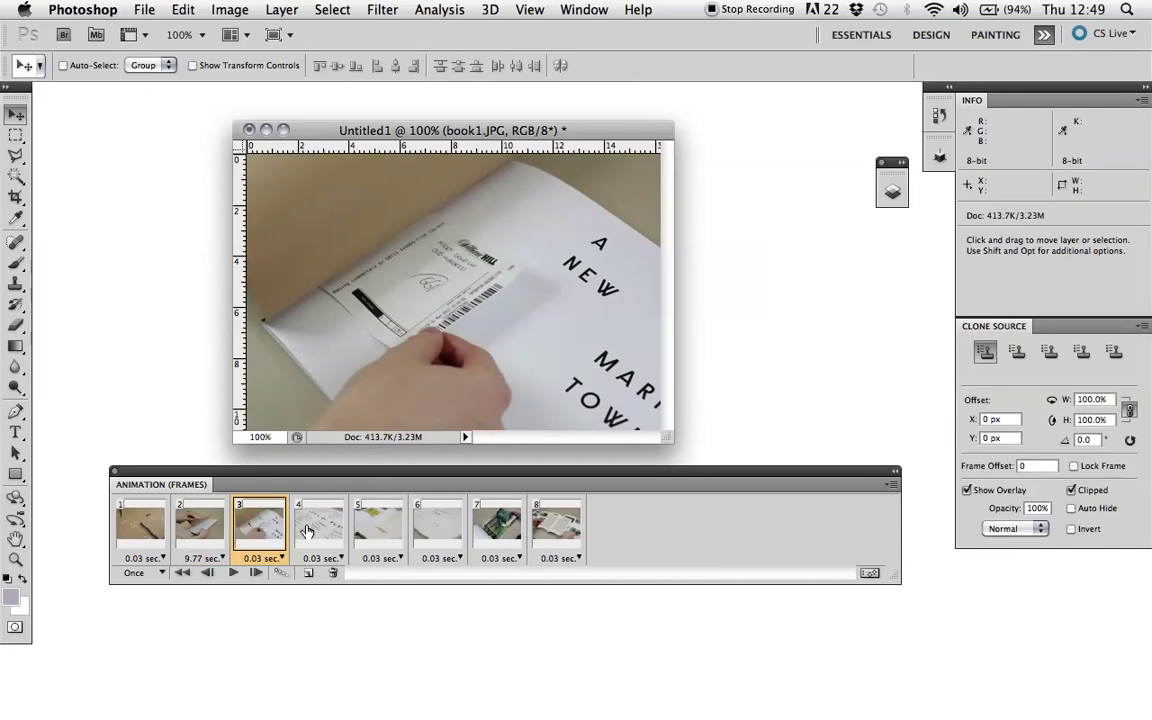
Set frame 1's delay to 5 seconds.
left_click(149, 521)
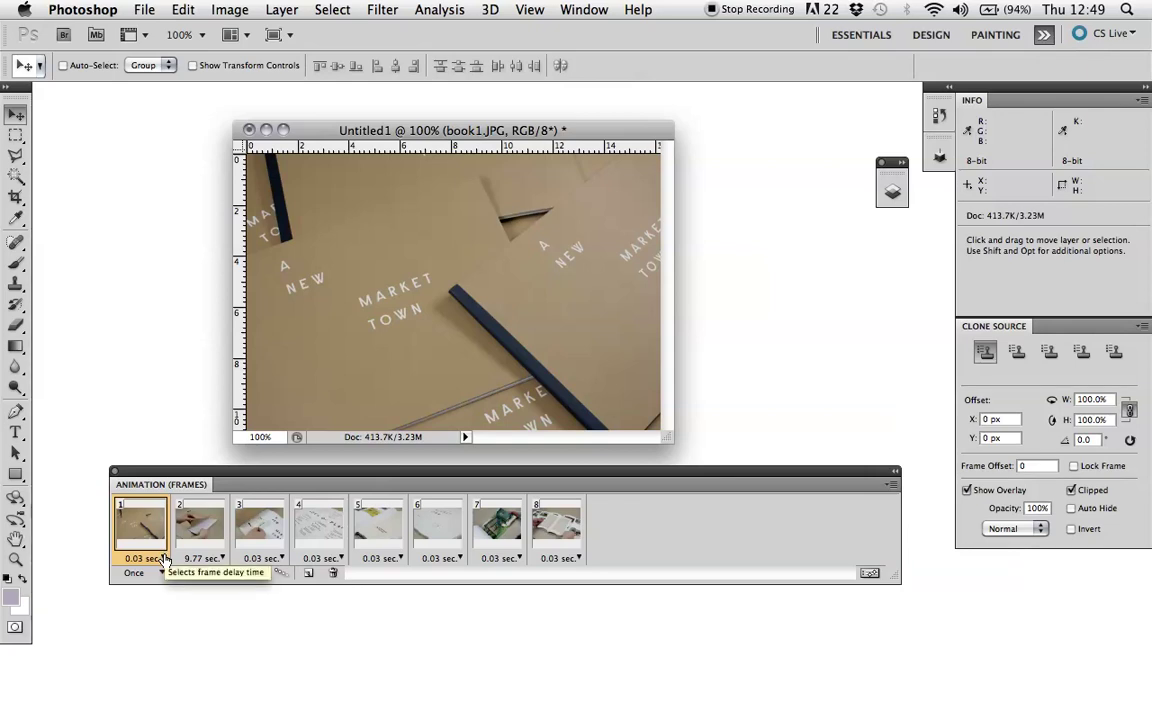
left_click(164, 558)
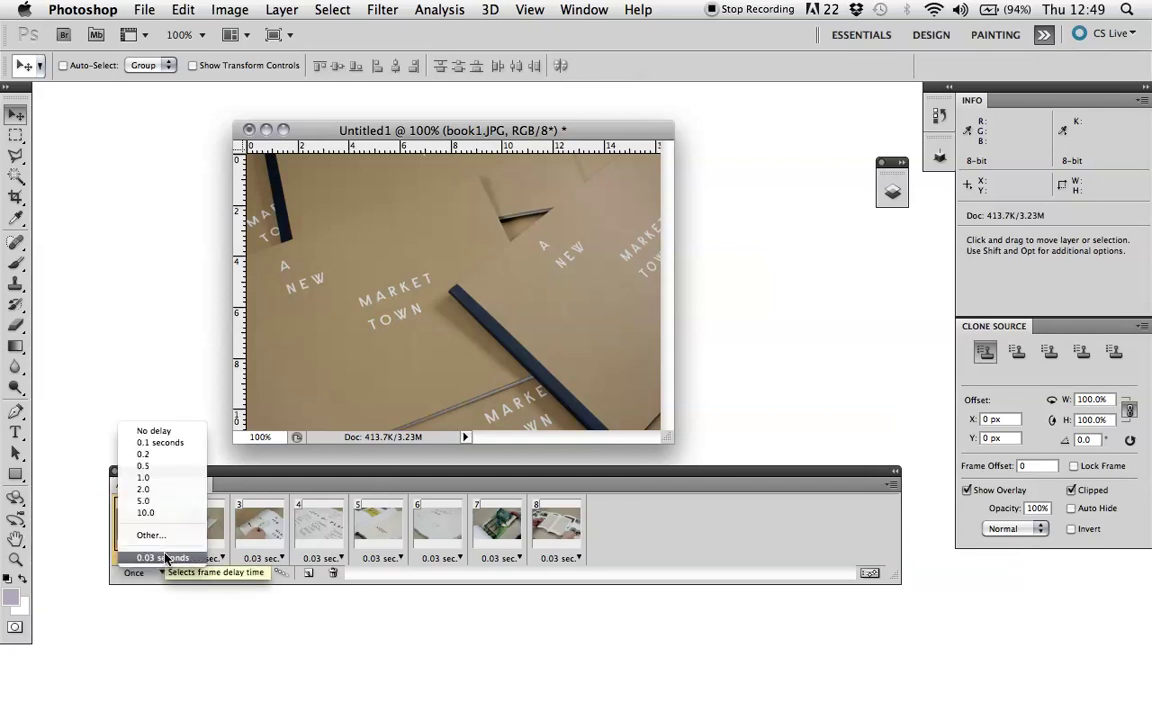
left_click(167, 502)
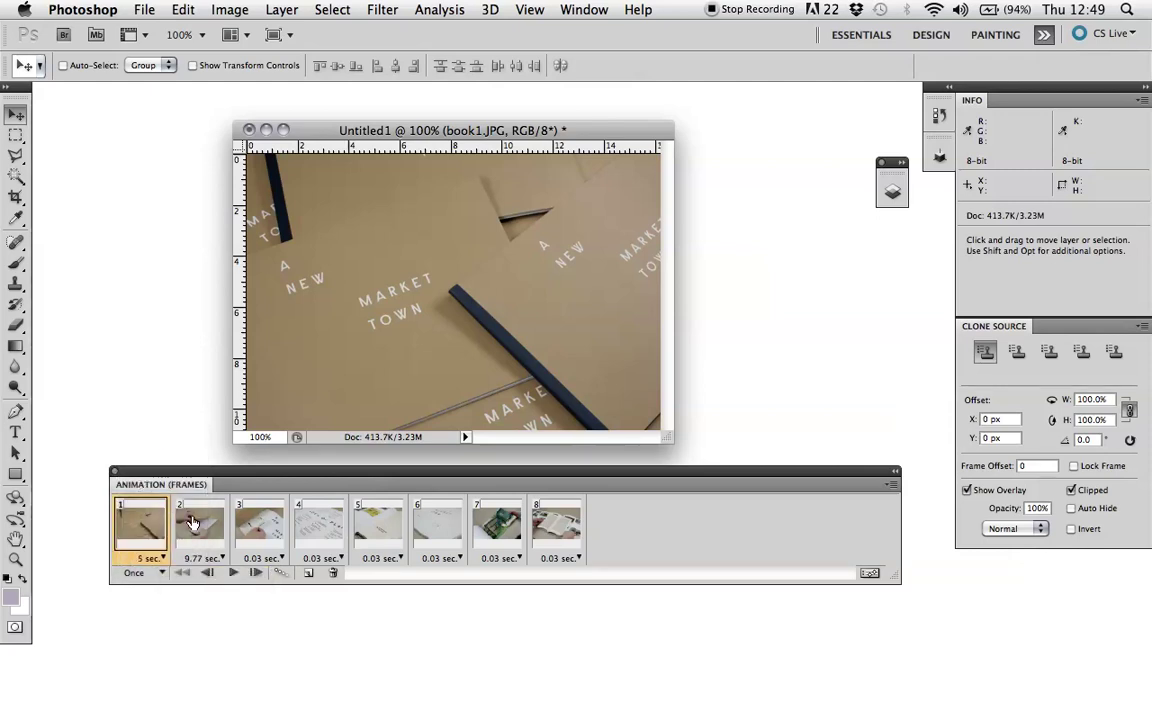
Give frames 2–8 a 1.0-second delay, then reselect frame 1.
left_click(198, 522)
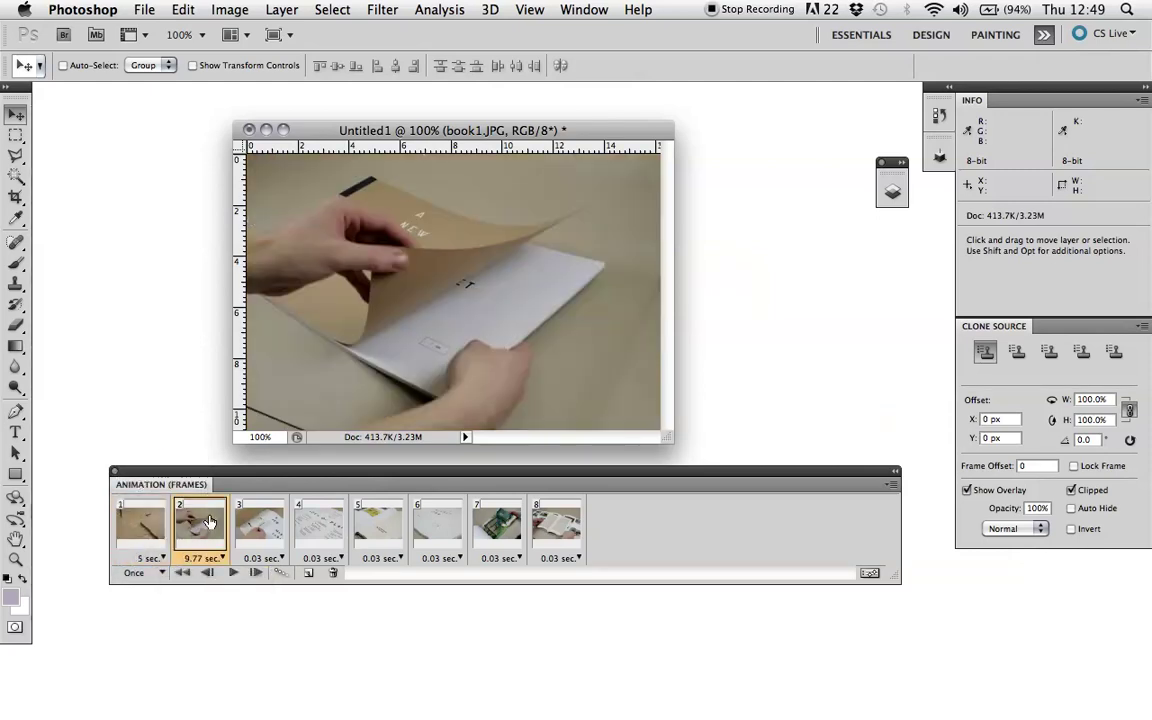
left_click(557, 533, "shift")
left_click(519, 558)
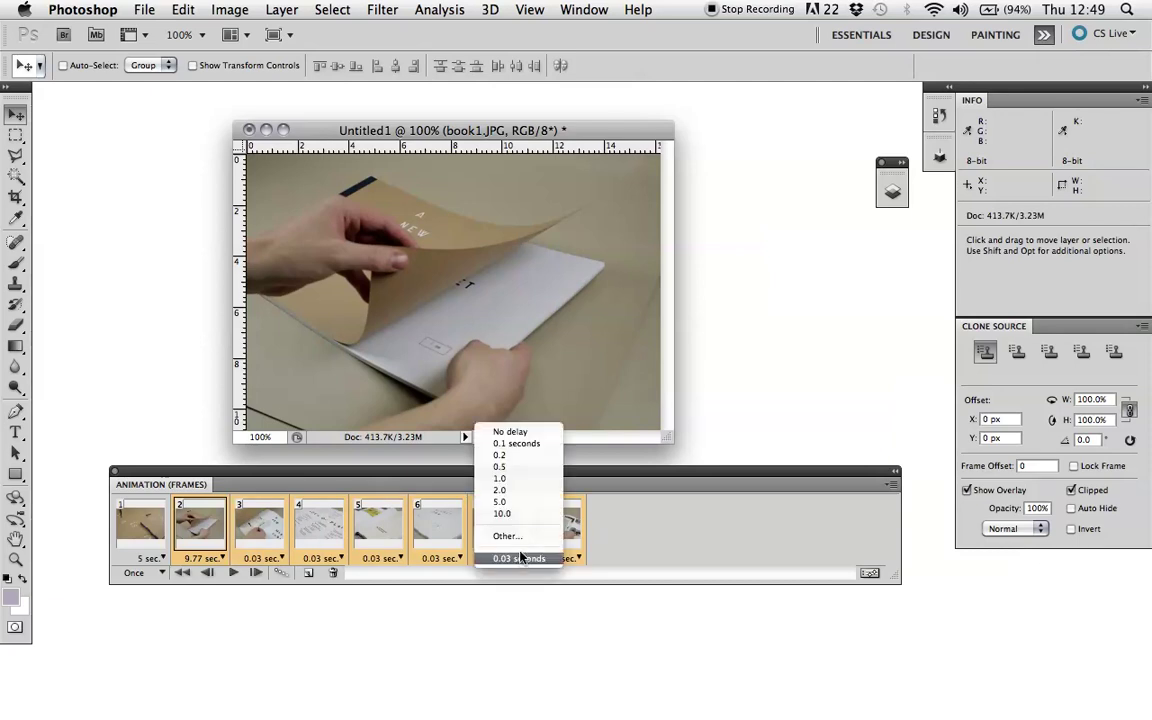
key("Escape")
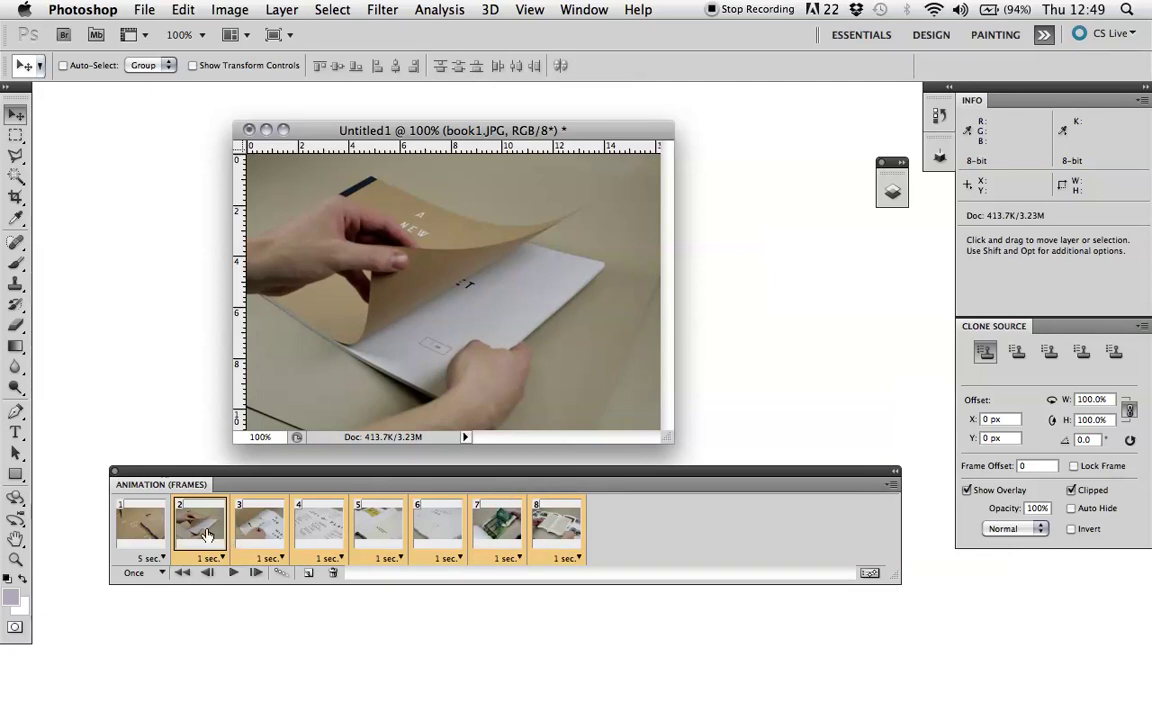
left_click(150, 527)
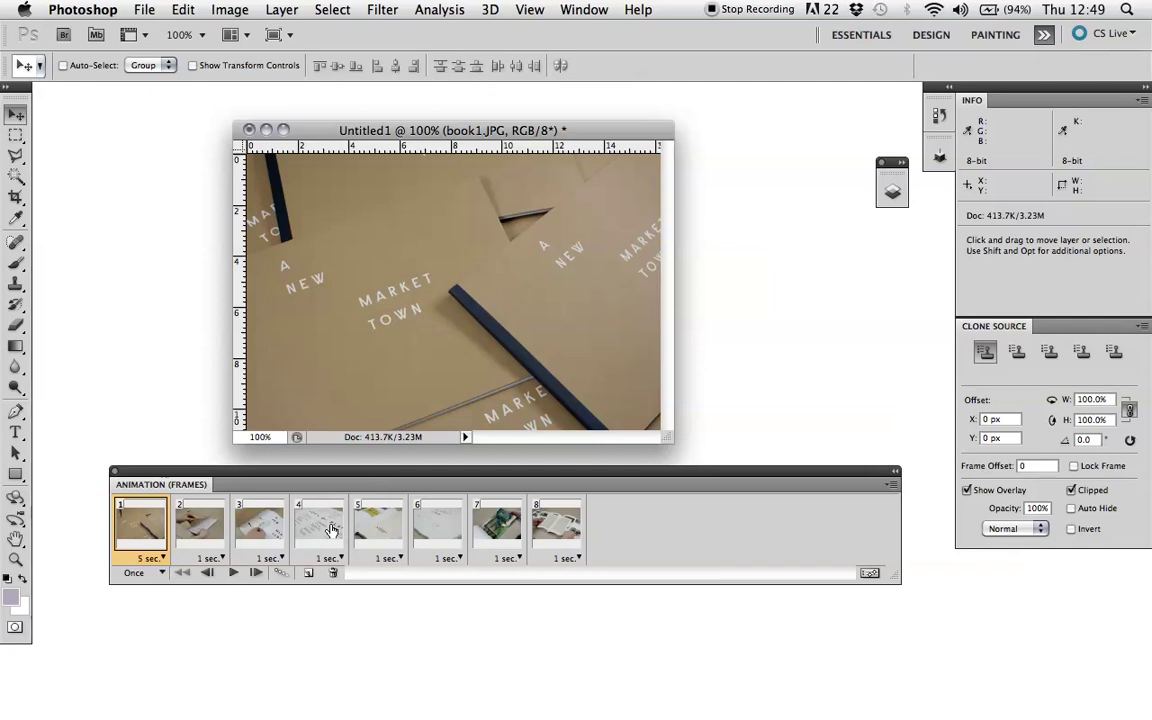
Change looping from Once to Forever, then play and stop a preview.
left_click(162, 573)
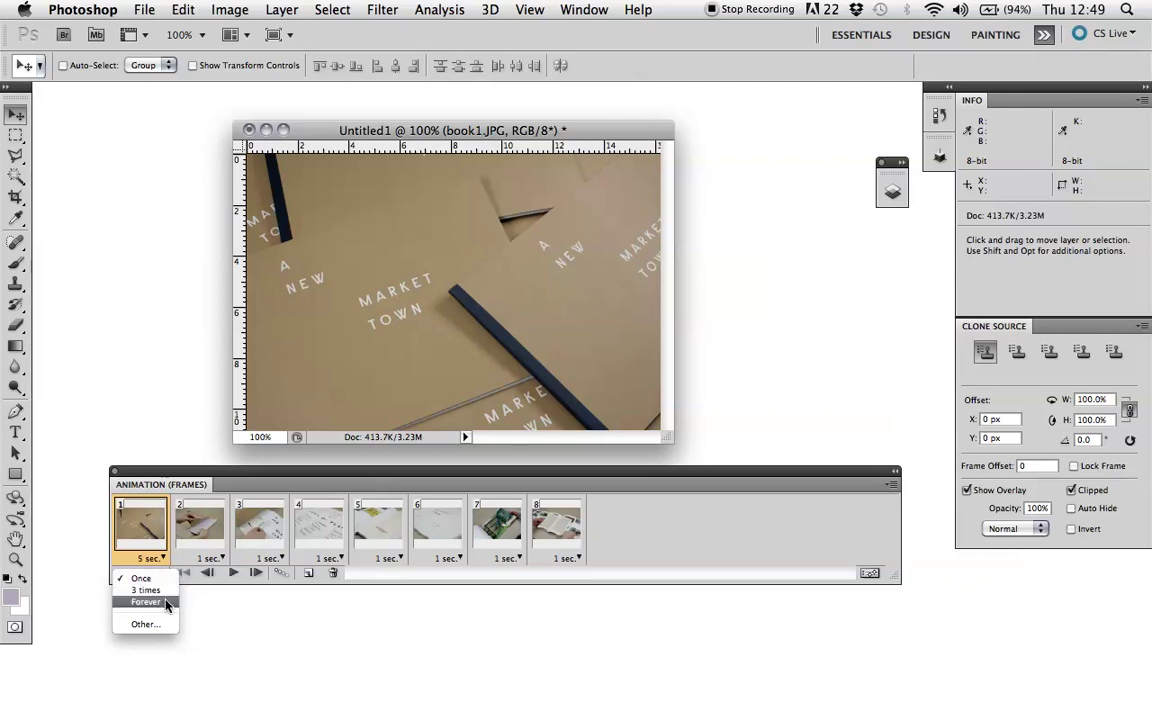
left_click(146, 602)
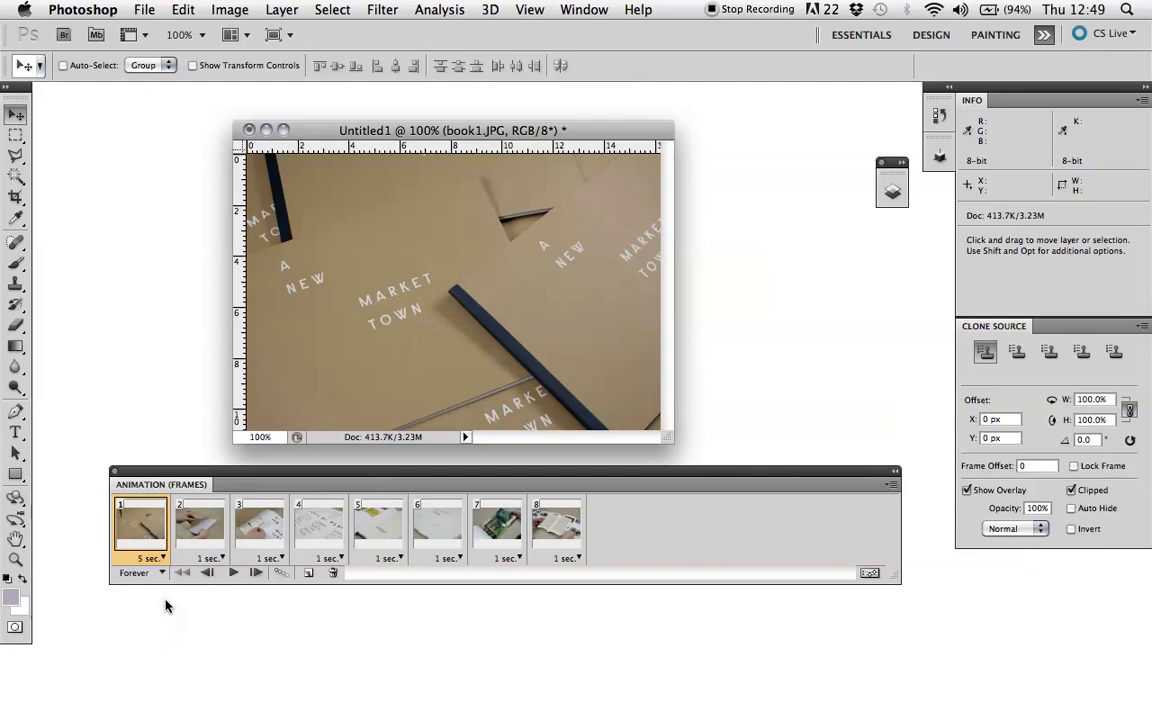
left_click(234, 573)
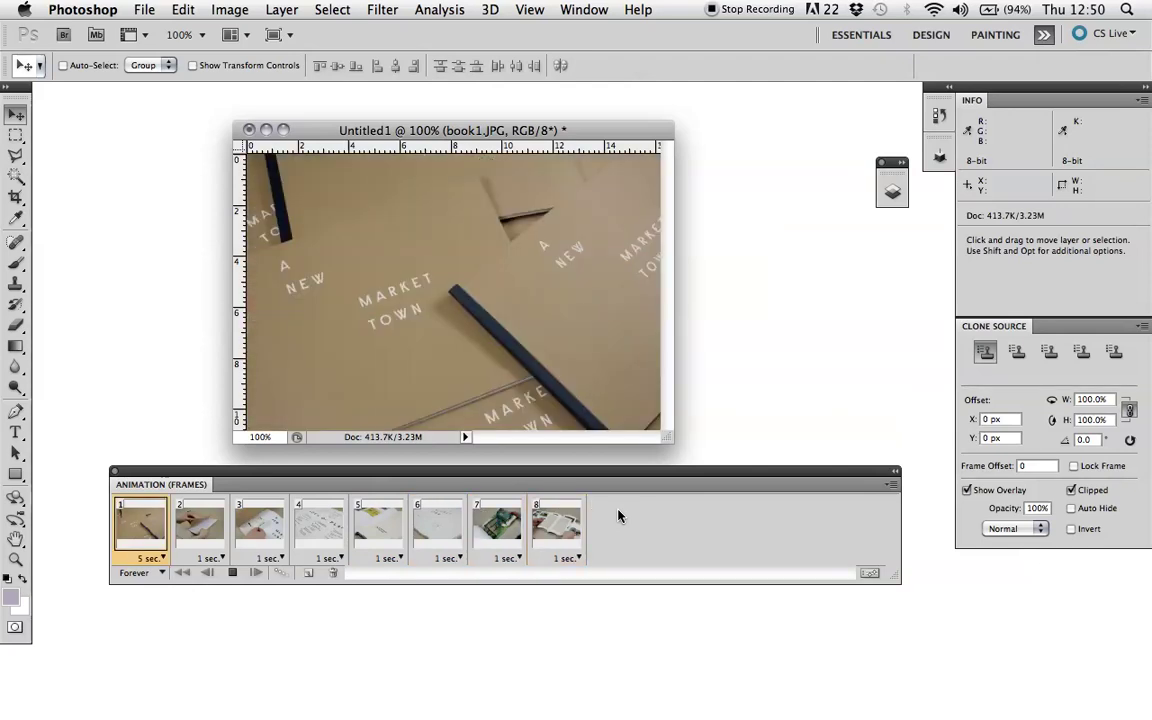
left_click(231, 575)
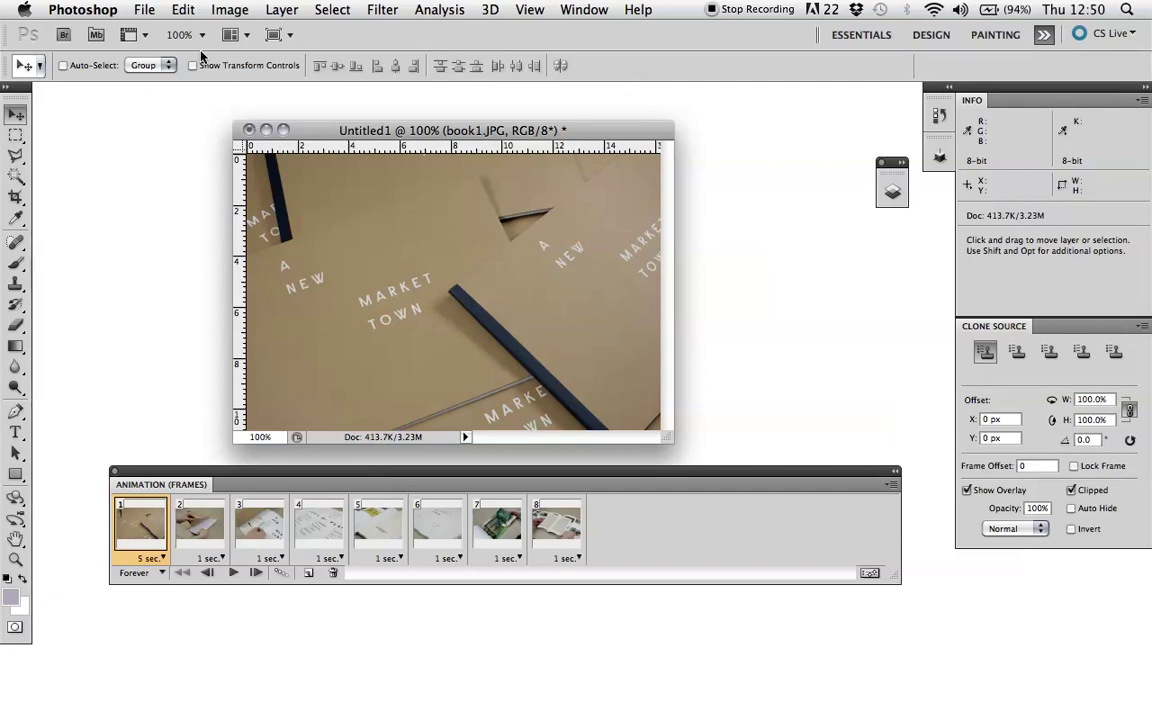
Open File > Save for Web & Devices.
left_click(144, 12)
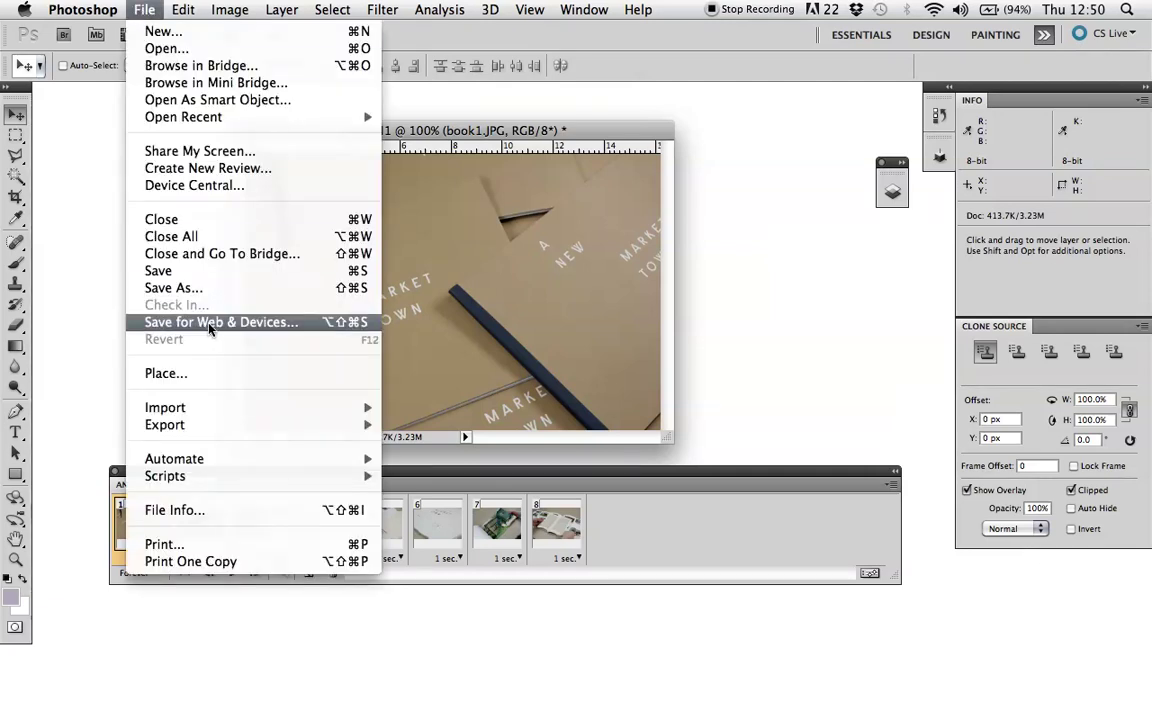
left_click(285, 324)
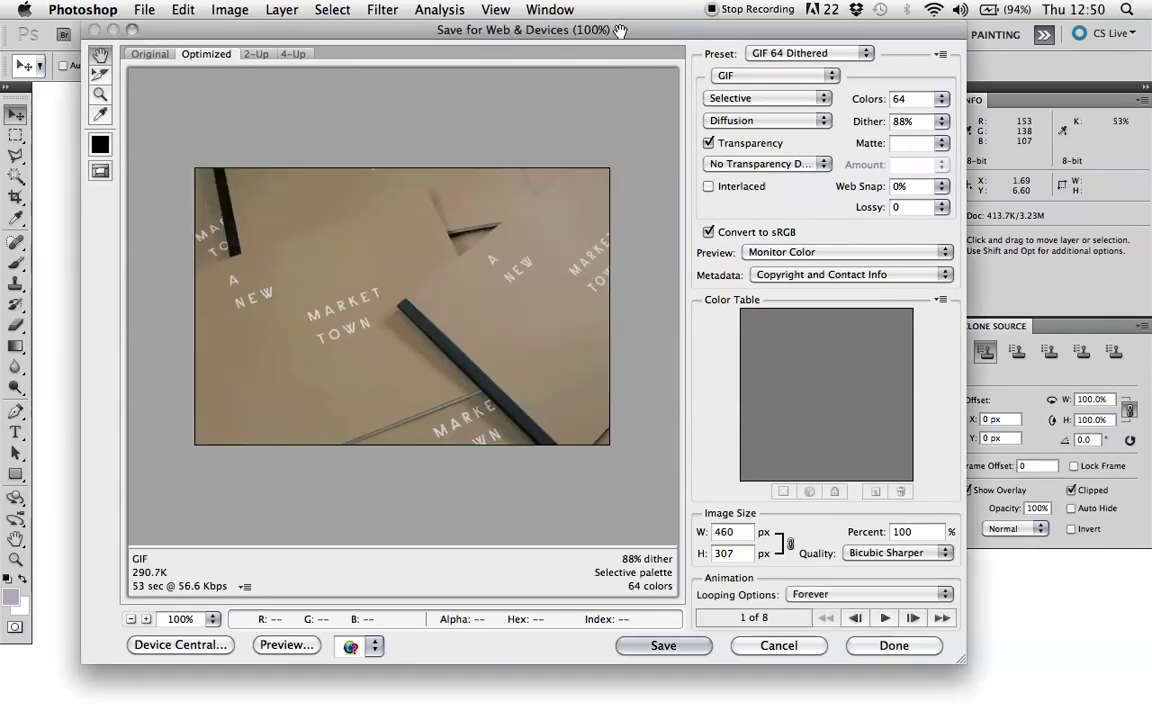
left_click_drag(619, 37, 589, 36)
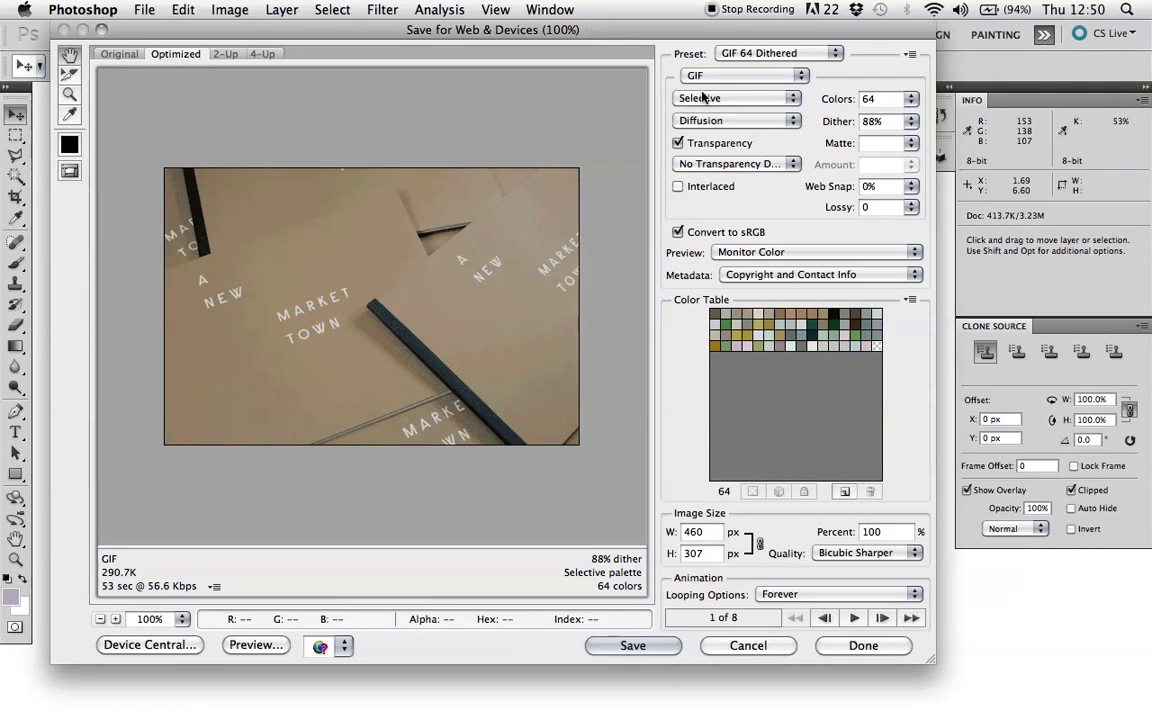
Keep GIF as the output format and set the image width to 460 px.
left_click(800, 78)
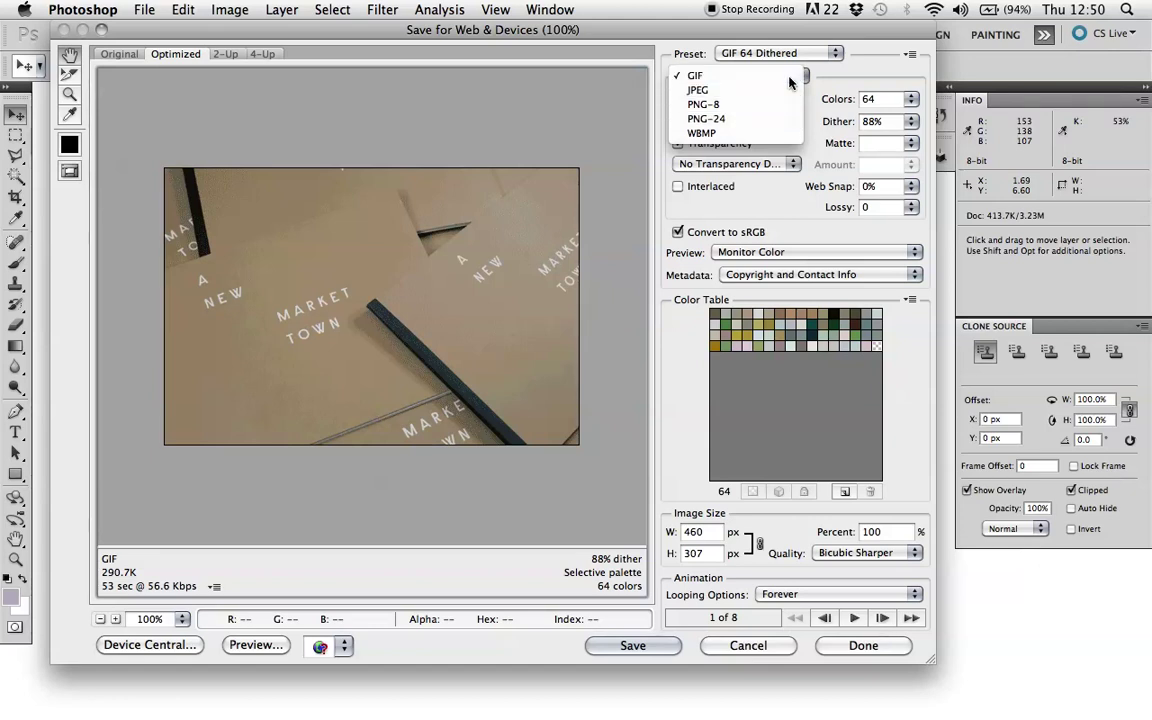
left_click(789, 79)
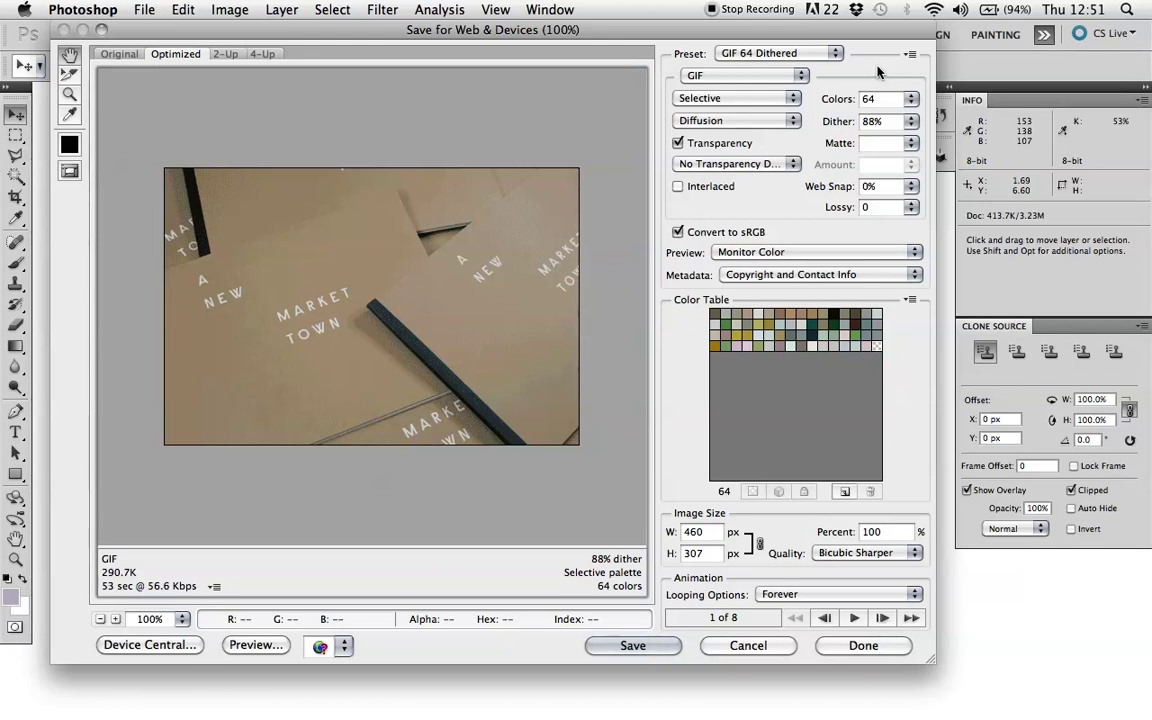
double_click(712, 535)
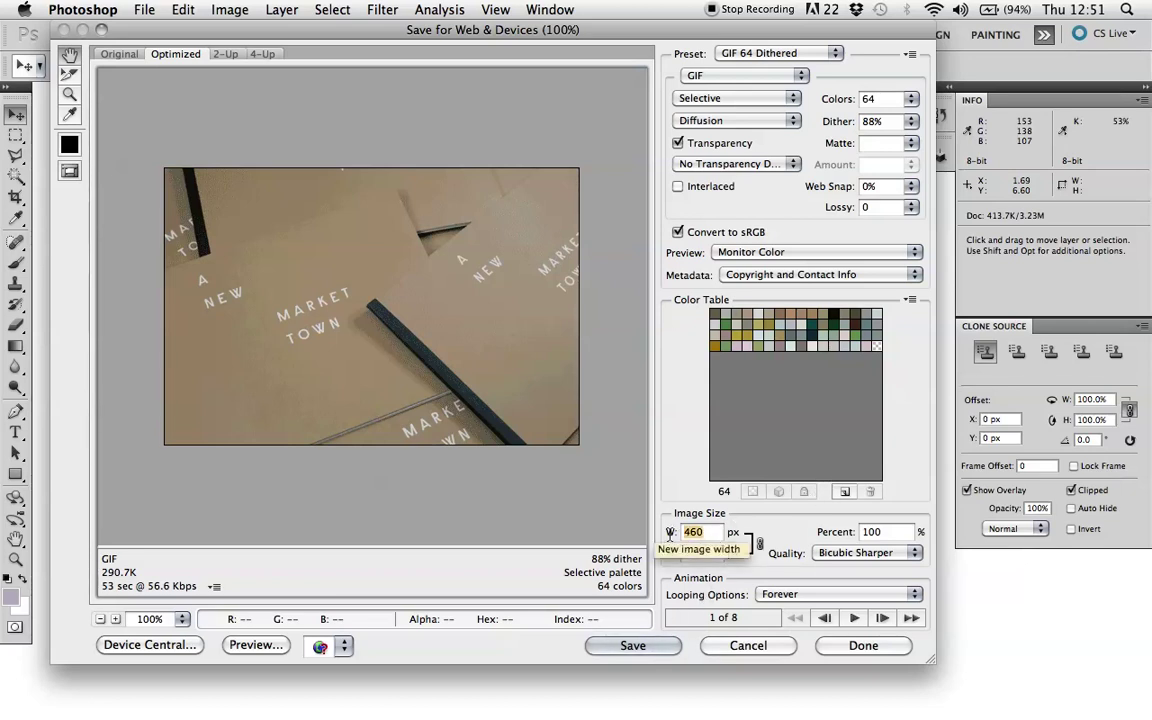
type("460")
left_click_drag(716, 533, 675, 528)
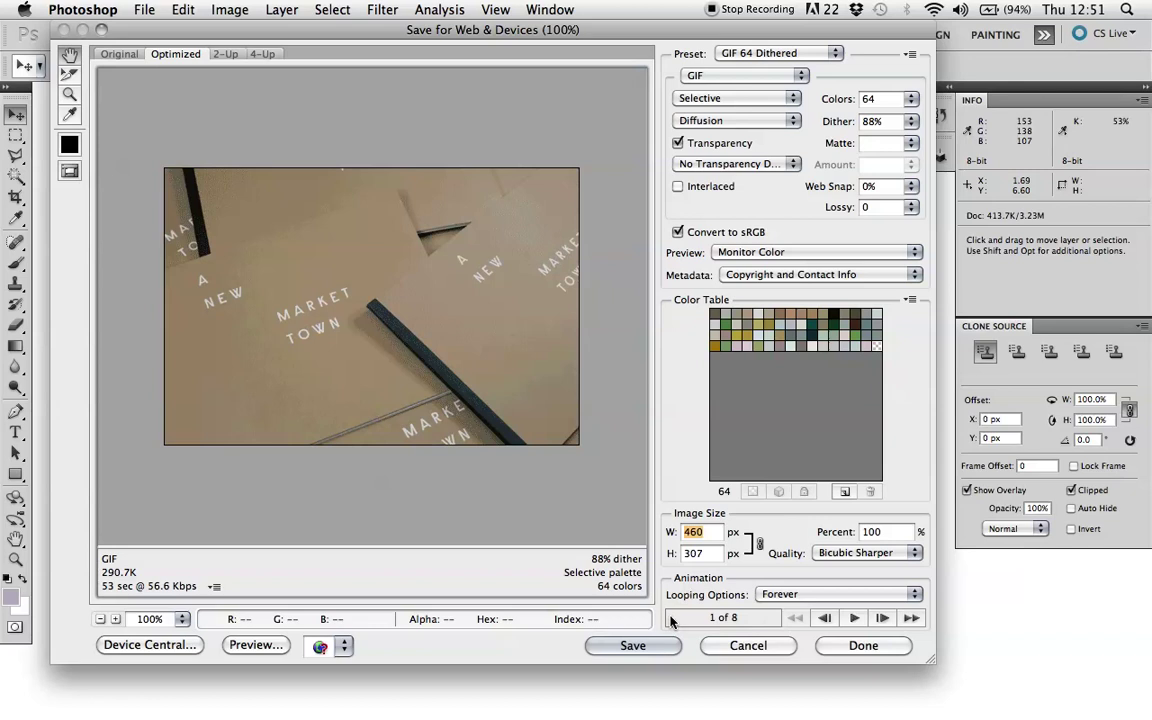
Save the optimized animation to the Desktop as photobook.gif.
left_click(636, 645)
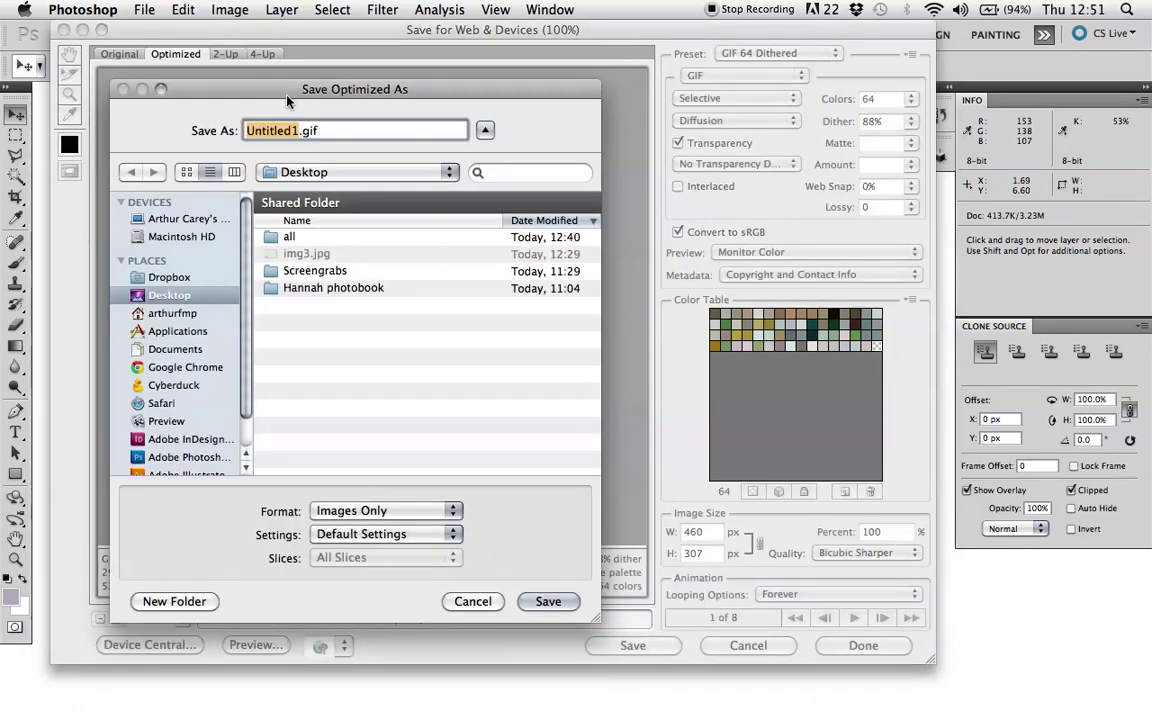
type("photobook")
left_click(537, 595)
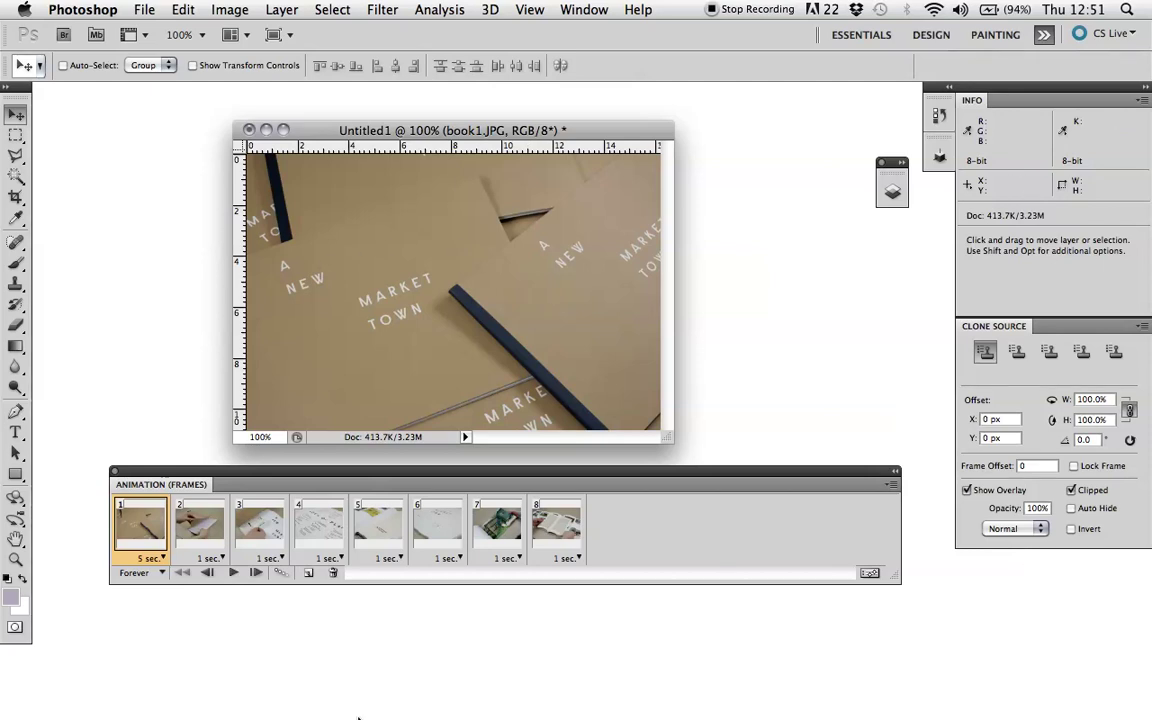
Switch from Photoshop to the portfolio website window in Chrome.
mouse_move(495, 700)
left_click(366, 684)
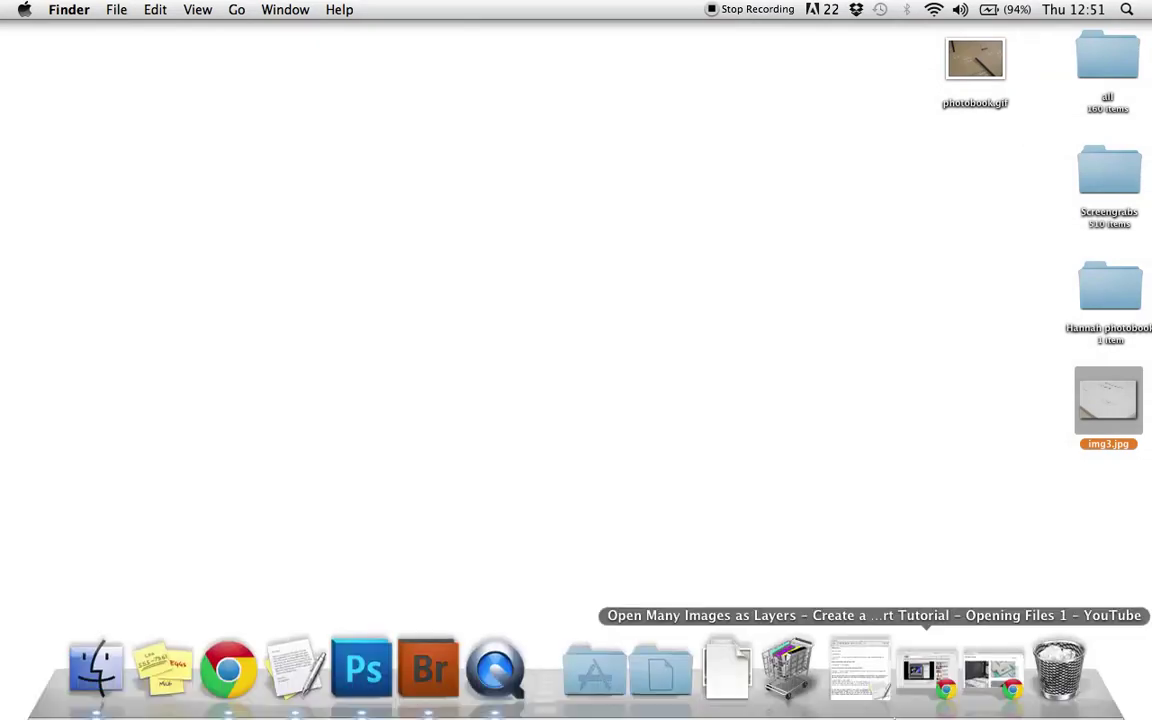
left_click(990, 672)
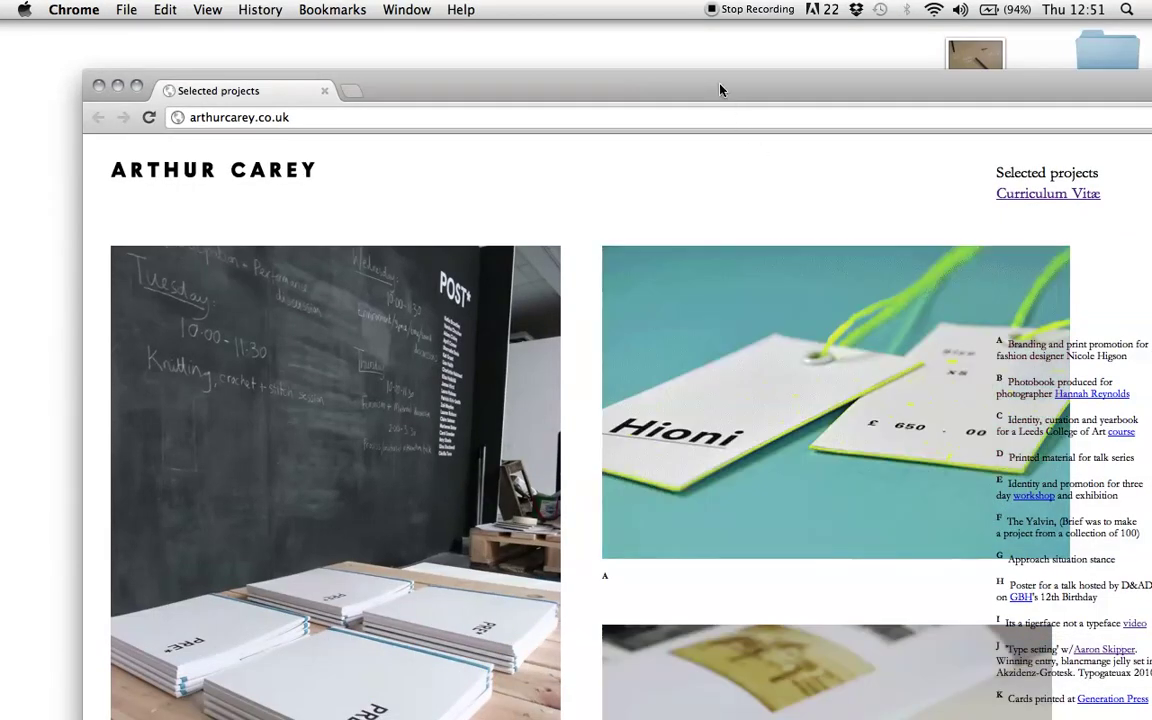
Move the Chrome window to the top-left and scroll the portfolio page to photobook project B.
left_click_drag(720, 85, 638, 37)
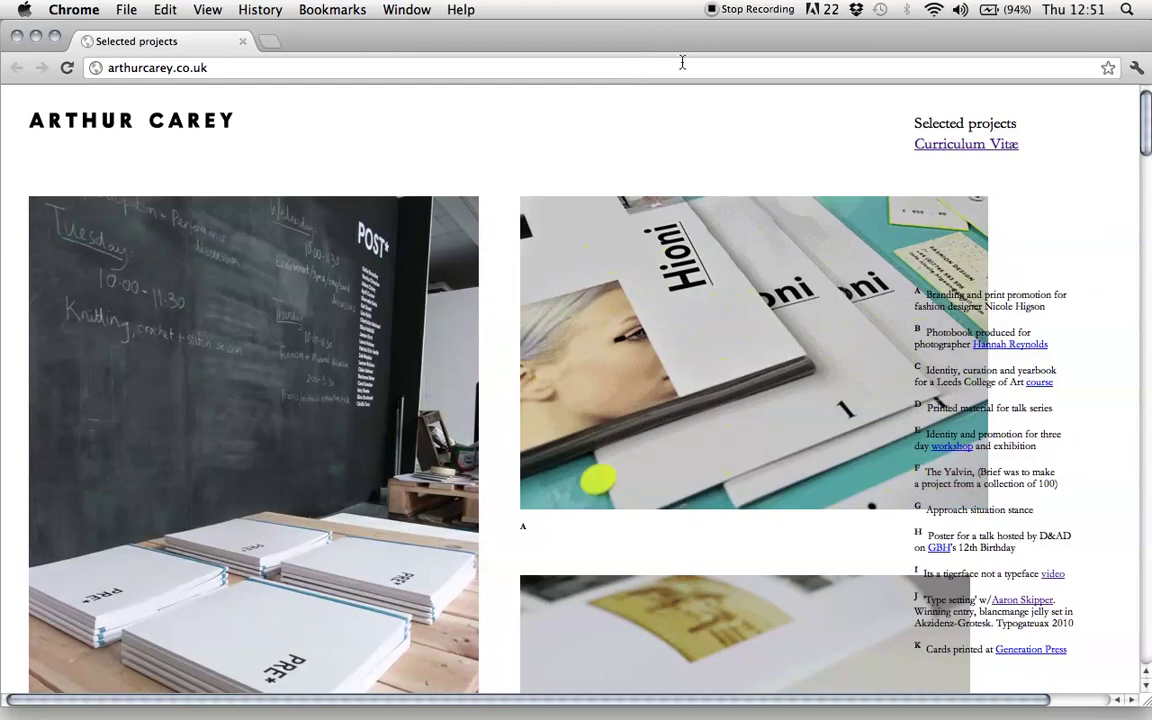
scroll(850, 230, "down", 5)
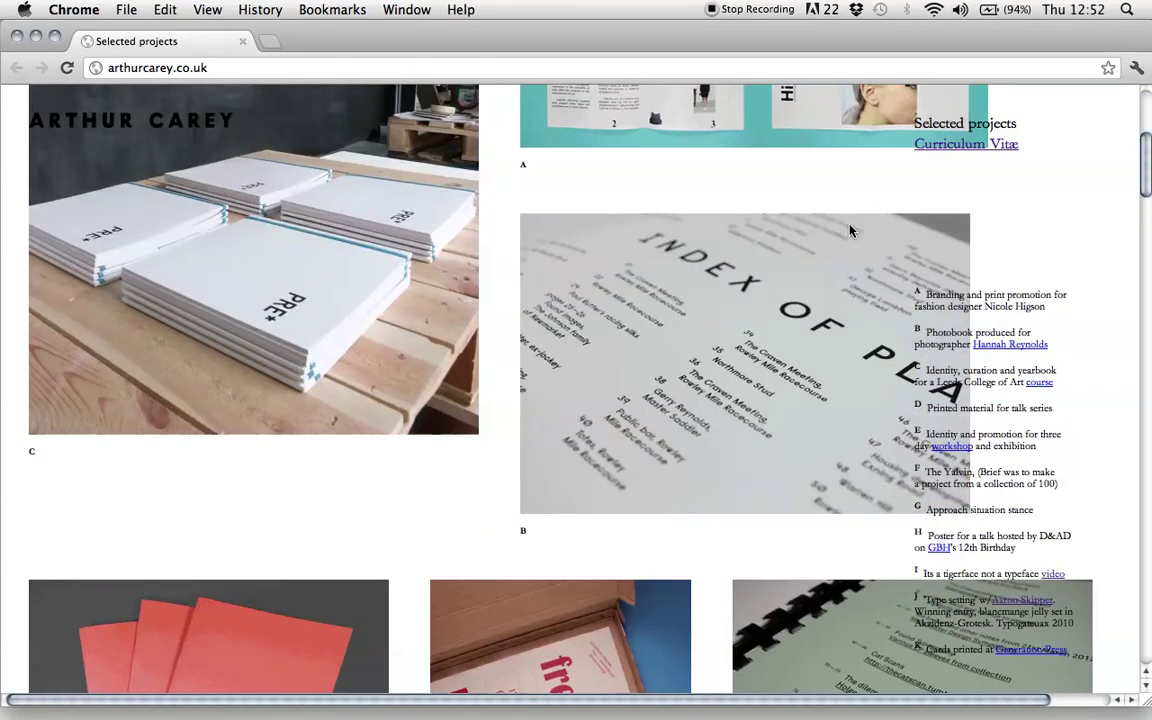
scroll(850, 230, "down", 4)
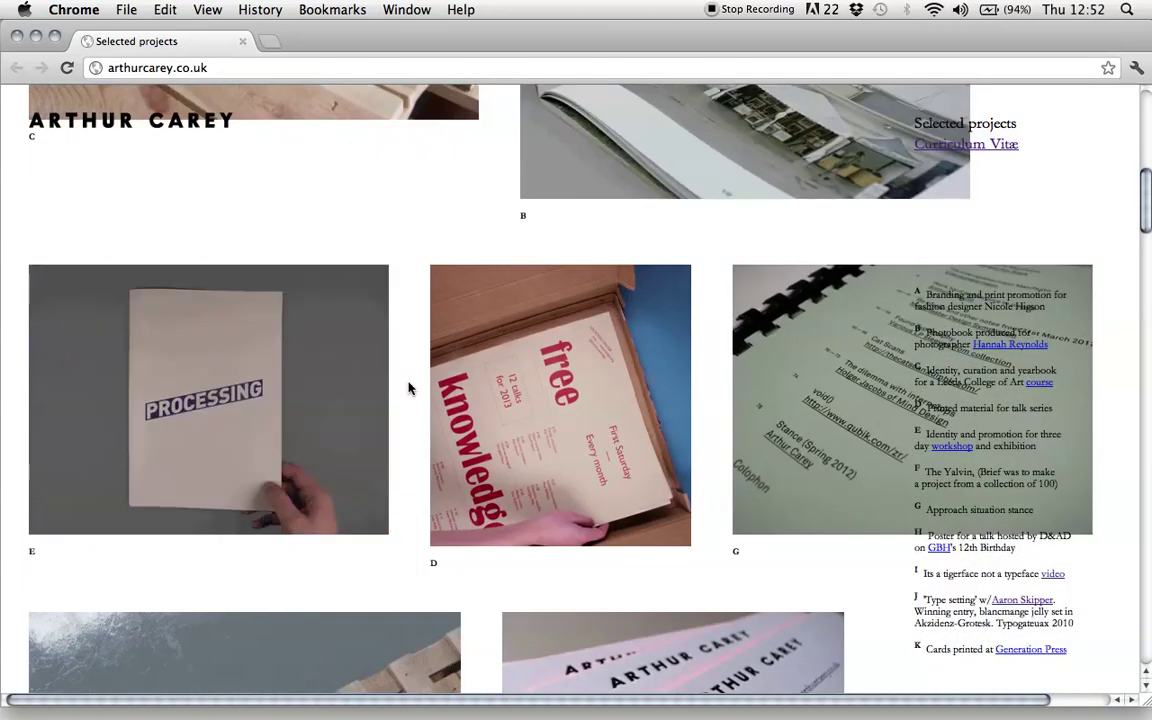
scroll(408, 388, "up", 5)
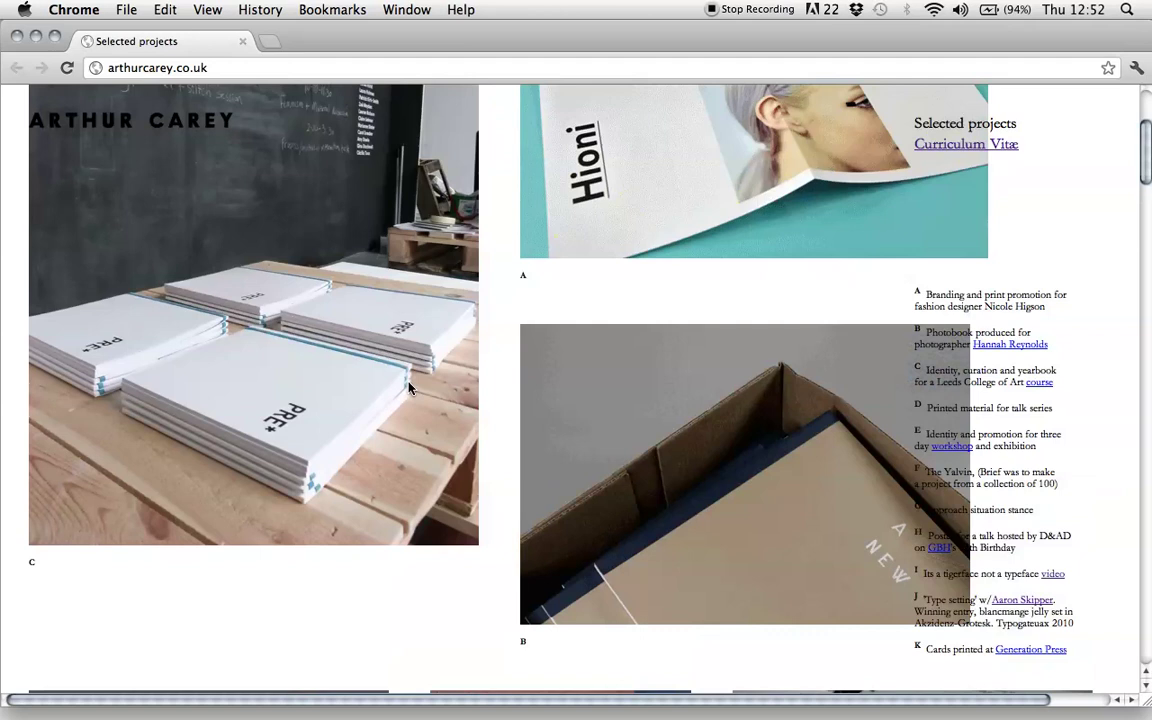